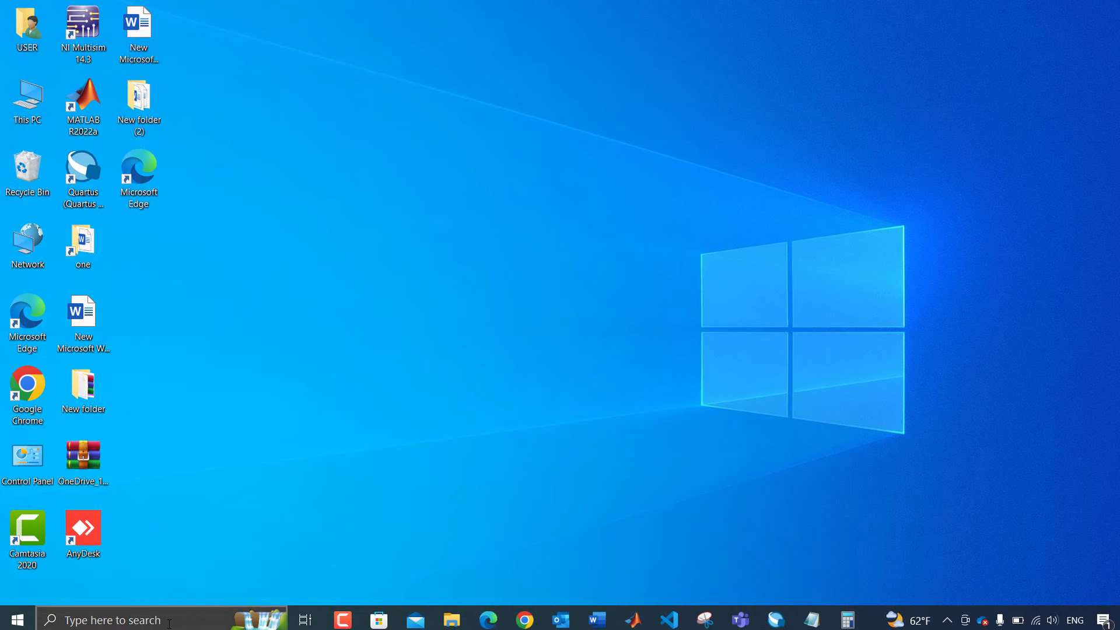
Open Command Prompt as administrator and move its window toward the middle of the desktop
{"action": "left_click", "coordinate": [149, 622]}
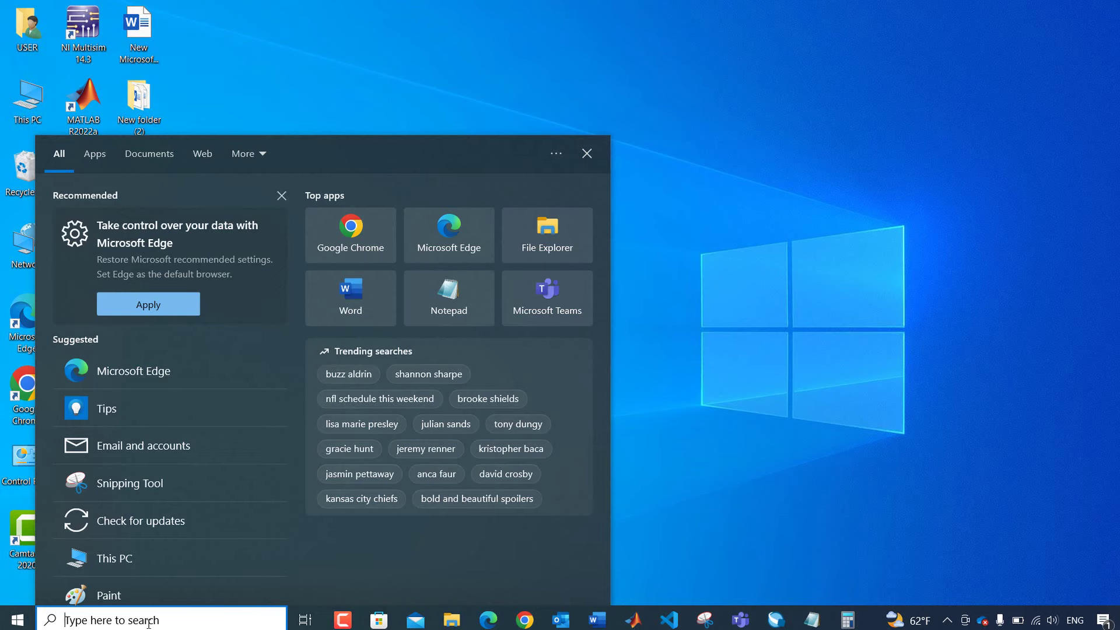
{"action": "type", "text": "cmd"}
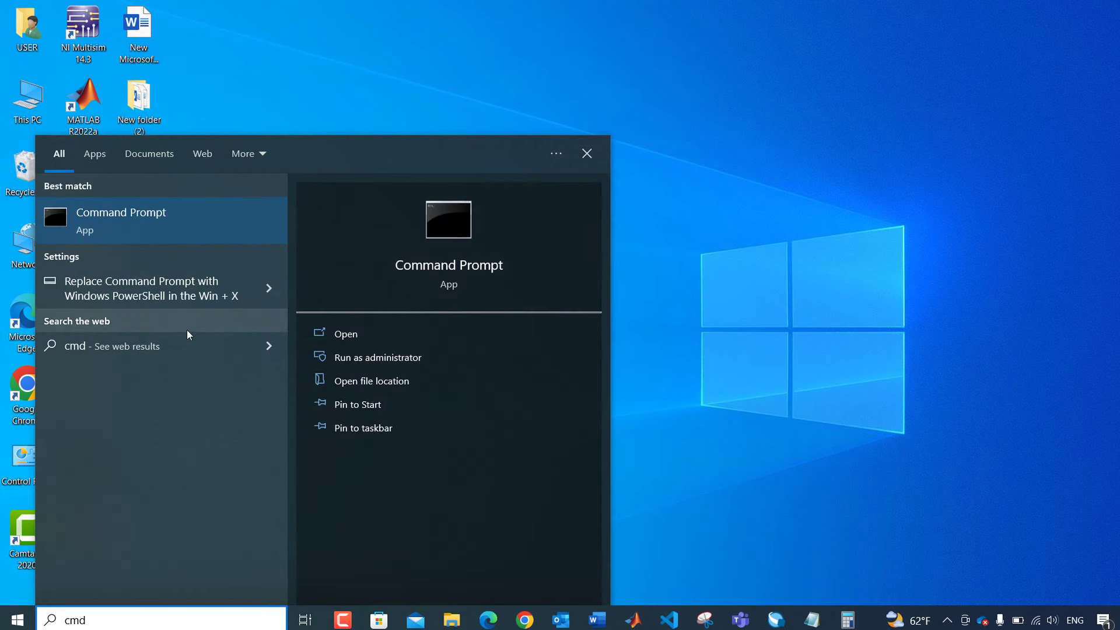
{"action": "right_click", "coordinate": [153, 218]}
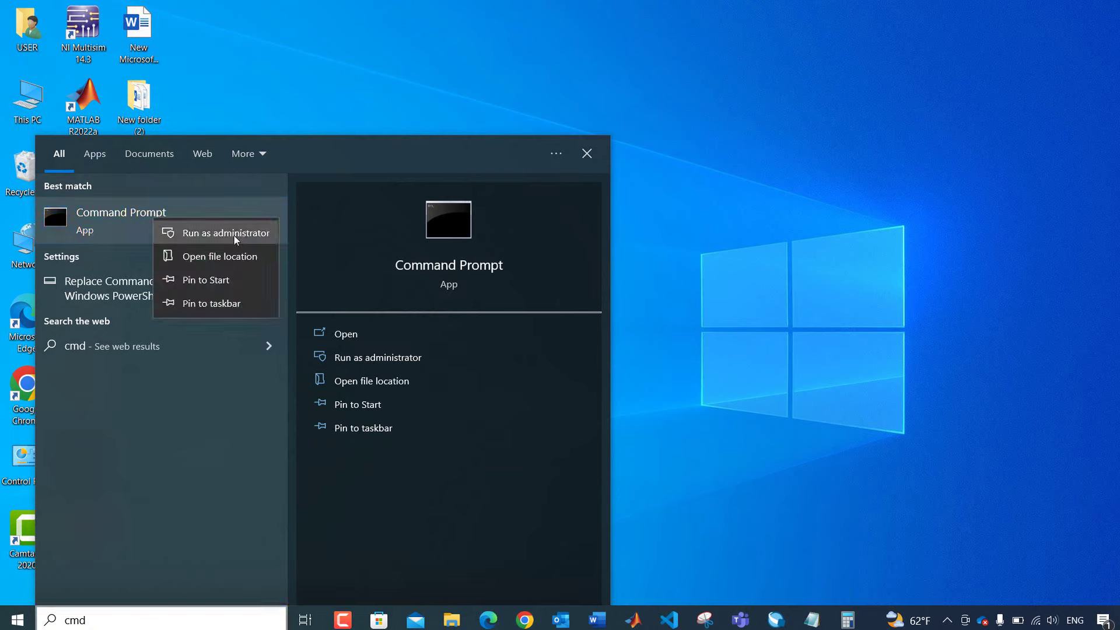
{"action": "left_click", "coordinate": [235, 235]}
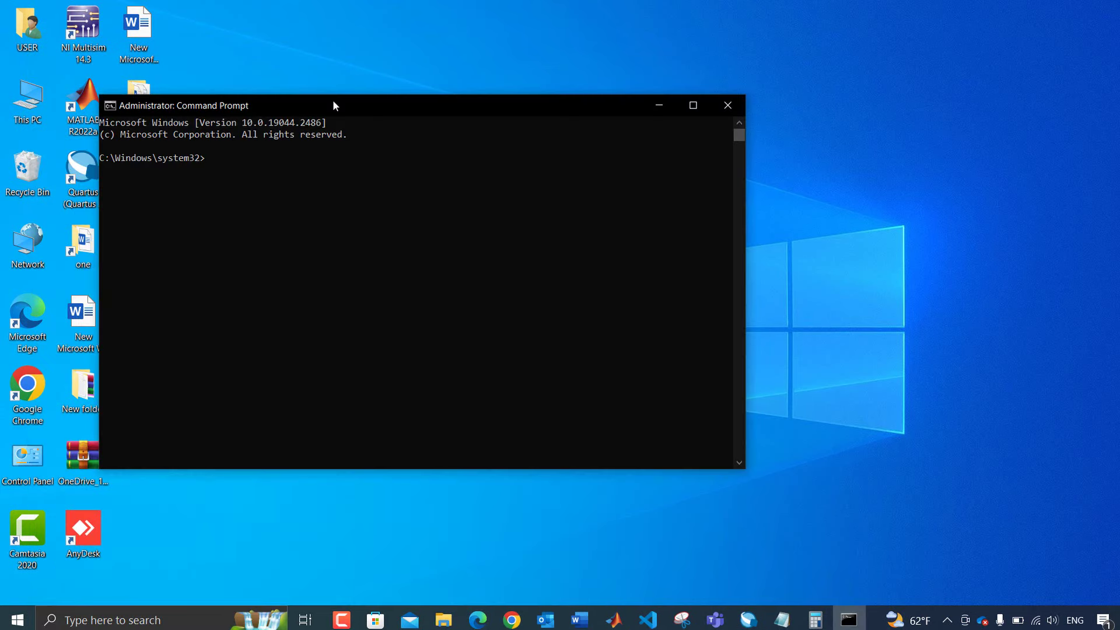
{"action": "left_click_drag", "start_coordinate": [332, 100], "coordinate": [484, 123]}
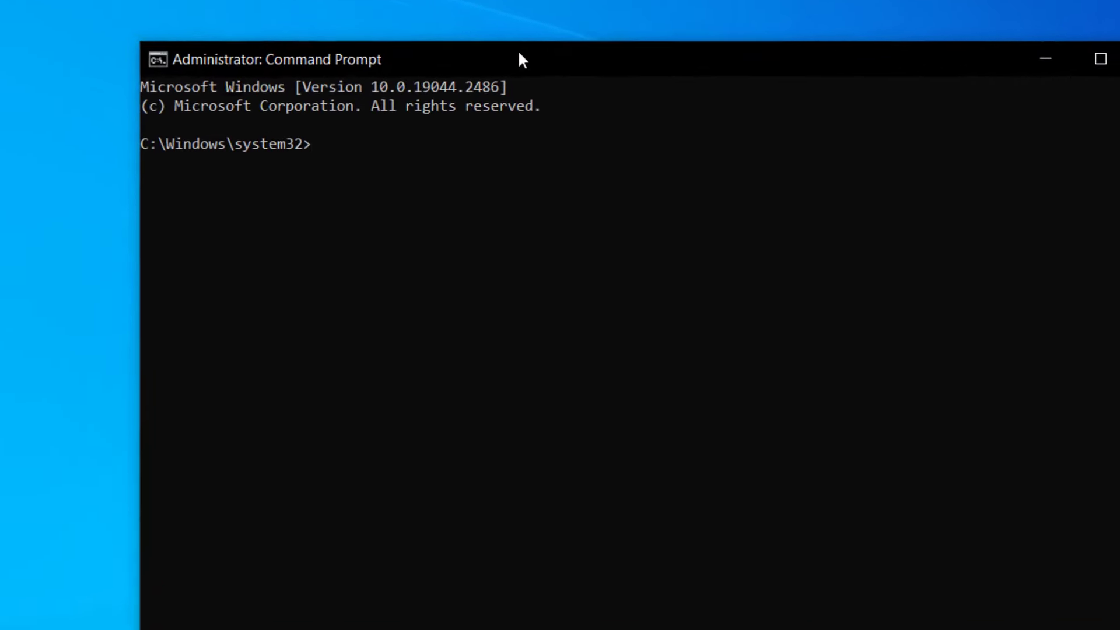
Ping the loopback address 127.1.1.1 from the command line
{"action": "type", "text": "ping"}
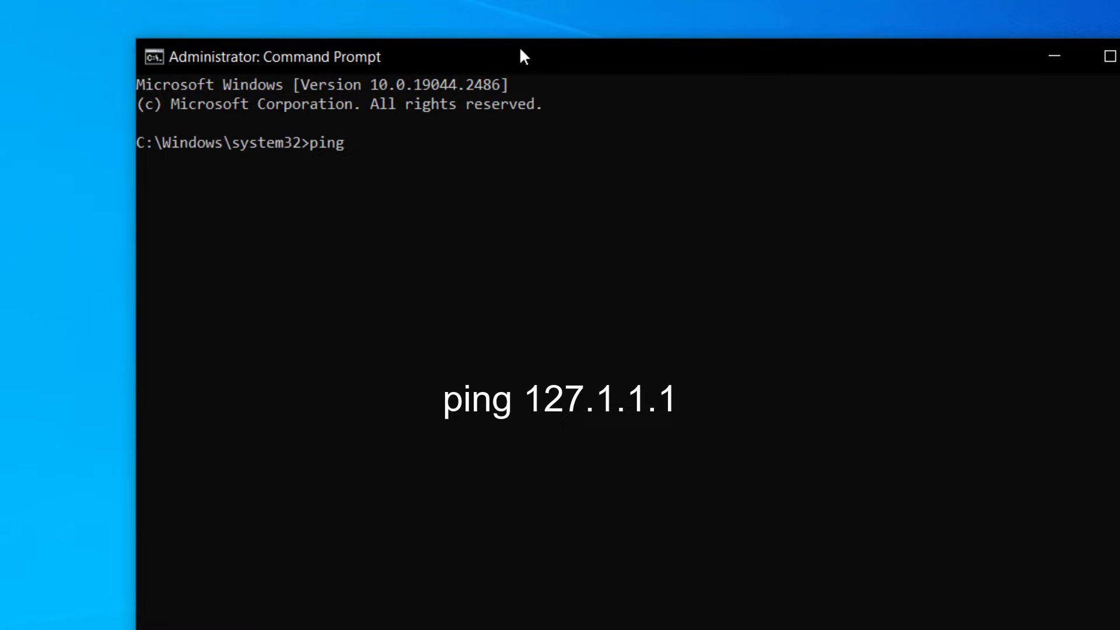
{"action": "type", "text": " 127.1.1.1"}
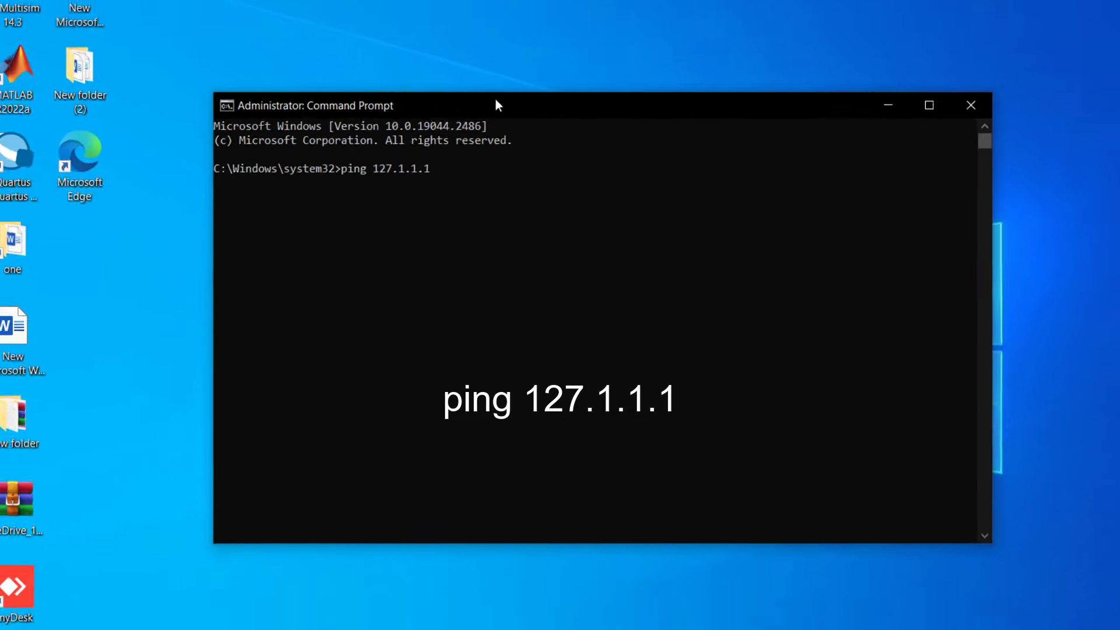
{"action": "key", "text": "Return"}
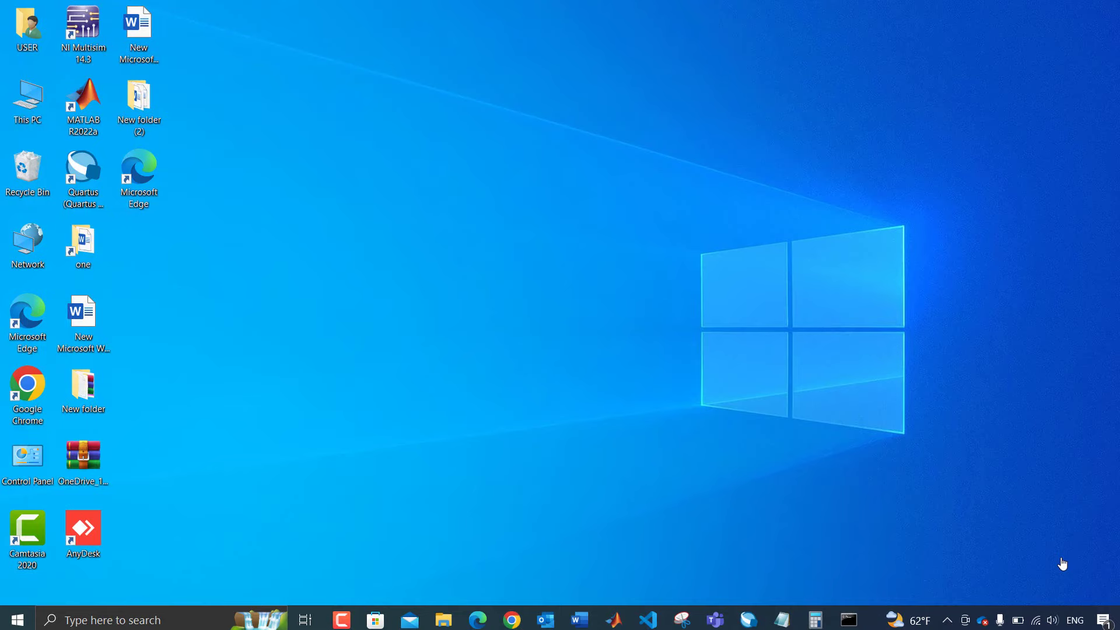
Open Internet Options from the Network and Internet category of Control Panel
{"action": "left_click", "coordinate": [156, 621]}
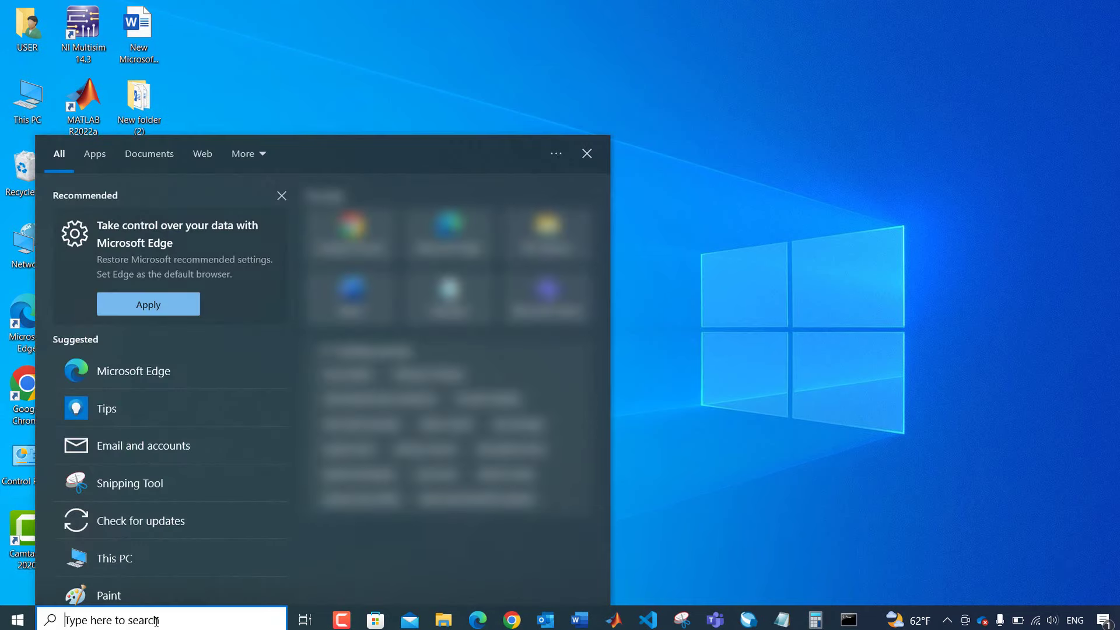
{"action": "type", "text": "con"}
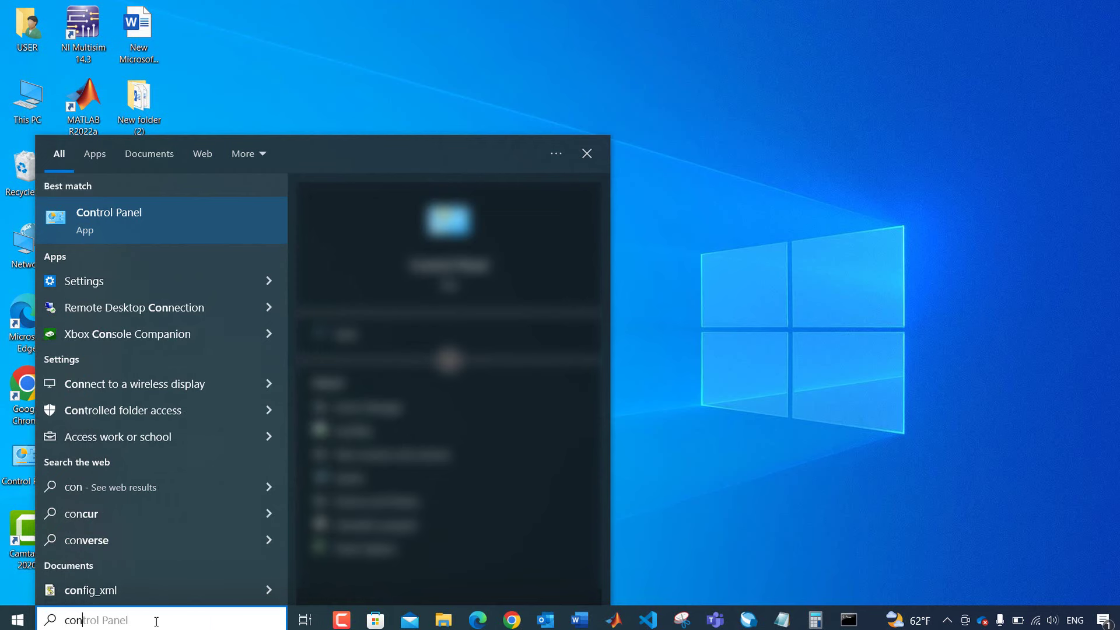
{"action": "left_click", "coordinate": [140, 234]}
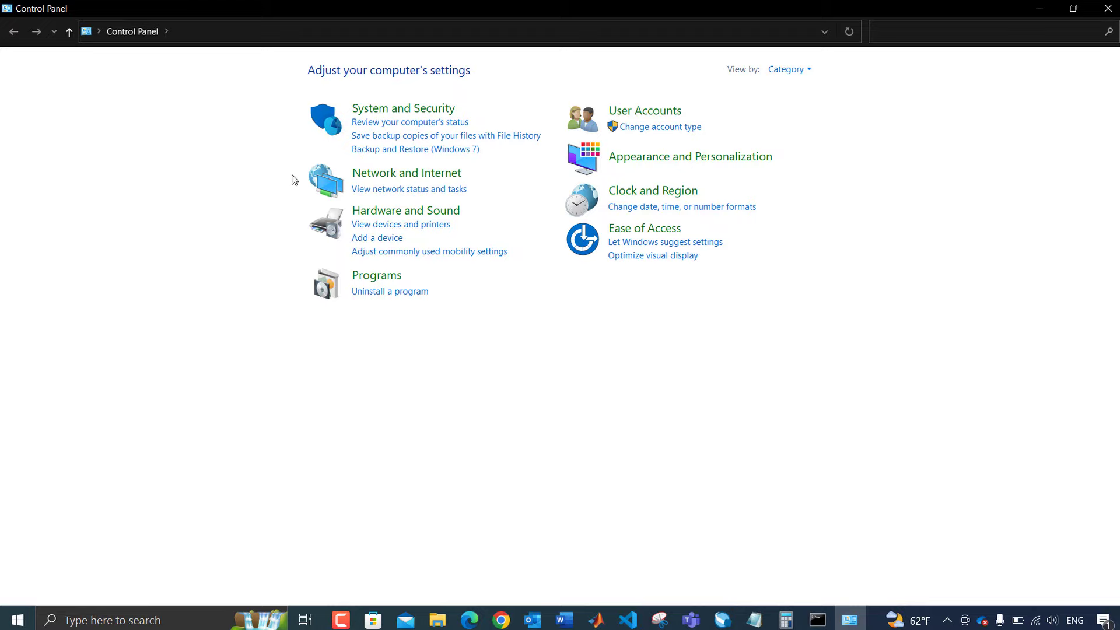
{"action": "left_click", "coordinate": [387, 175]}
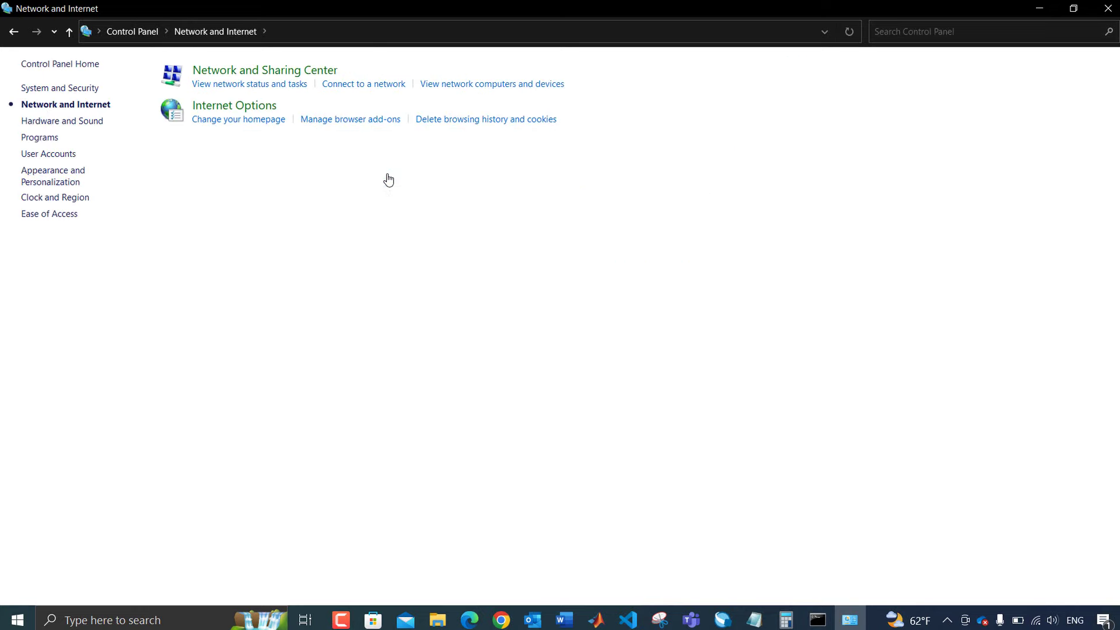
{"action": "left_click", "coordinate": [220, 111]}
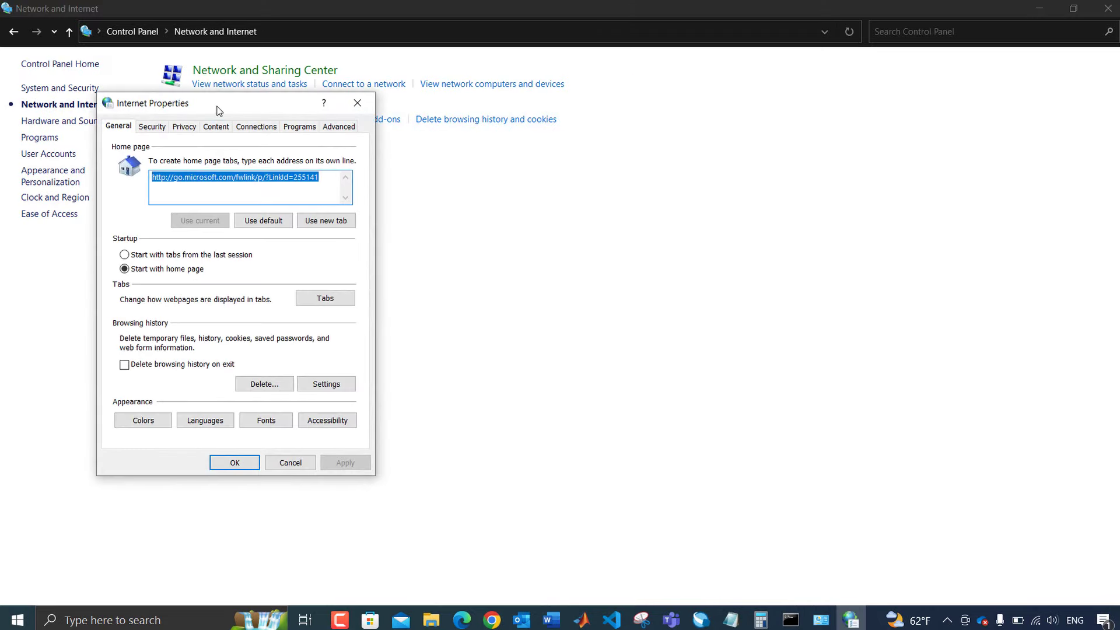
{"action": "left_click_drag", "start_coordinate": [260, 112], "coordinate": [536, 165]}
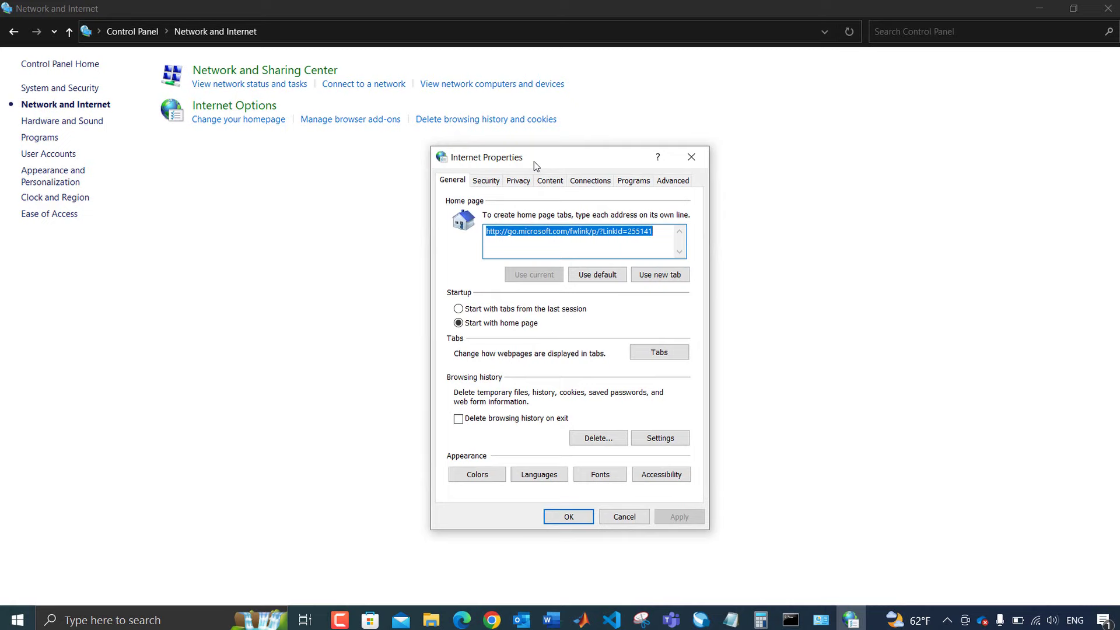
Restore the advanced internet settings and reset all Internet Explorer settings without deleting personal settings
{"action": "left_click", "coordinate": [675, 183]}
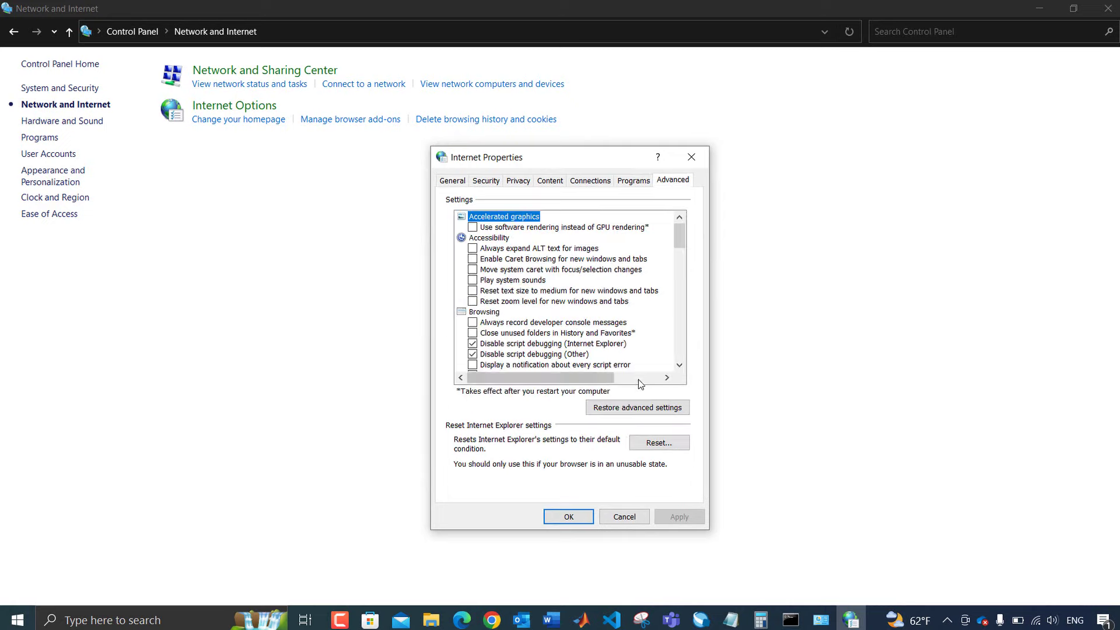
{"action": "left_click", "coordinate": [612, 412]}
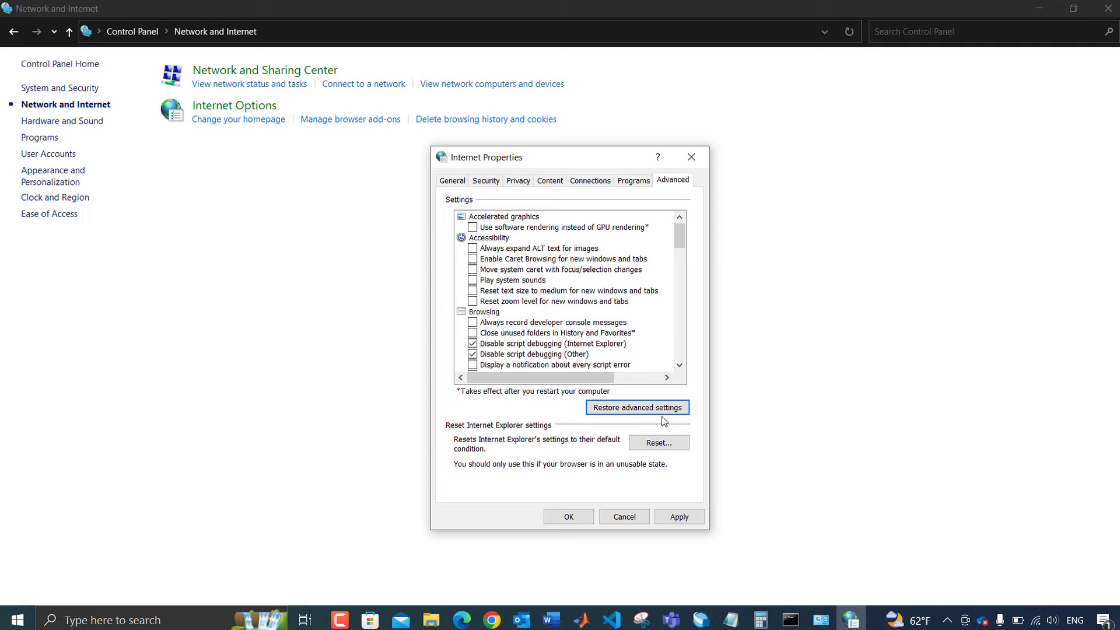
{"action": "left_click", "coordinate": [660, 443]}
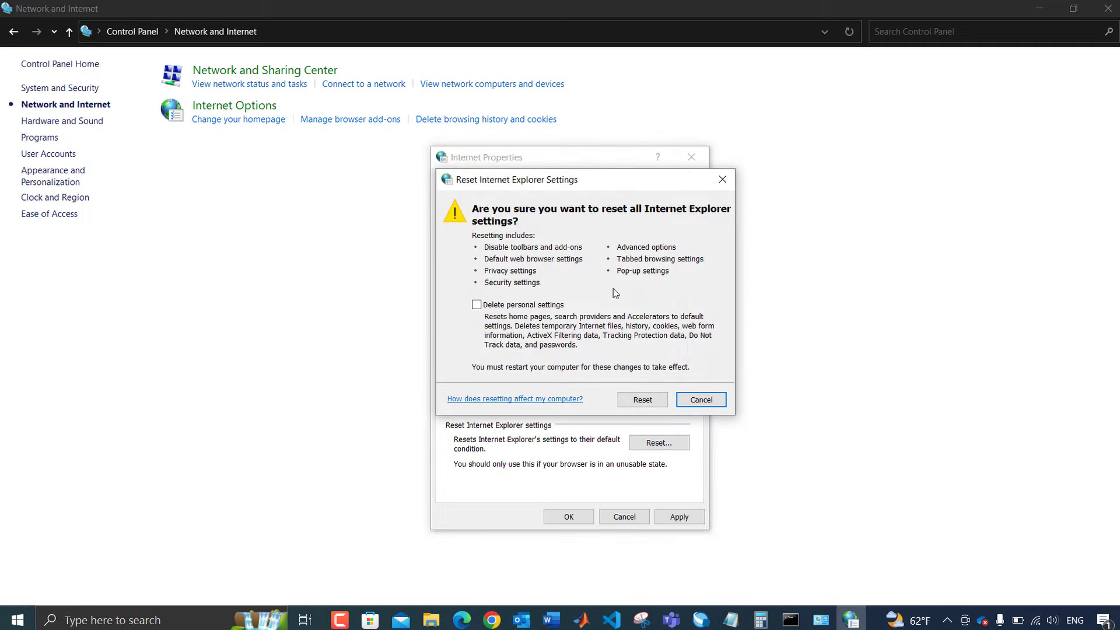
{"action": "left_click", "coordinate": [631, 399]}
{"action": "left_click_drag", "start_coordinate": [501, 184], "coordinate": [784, 169]}
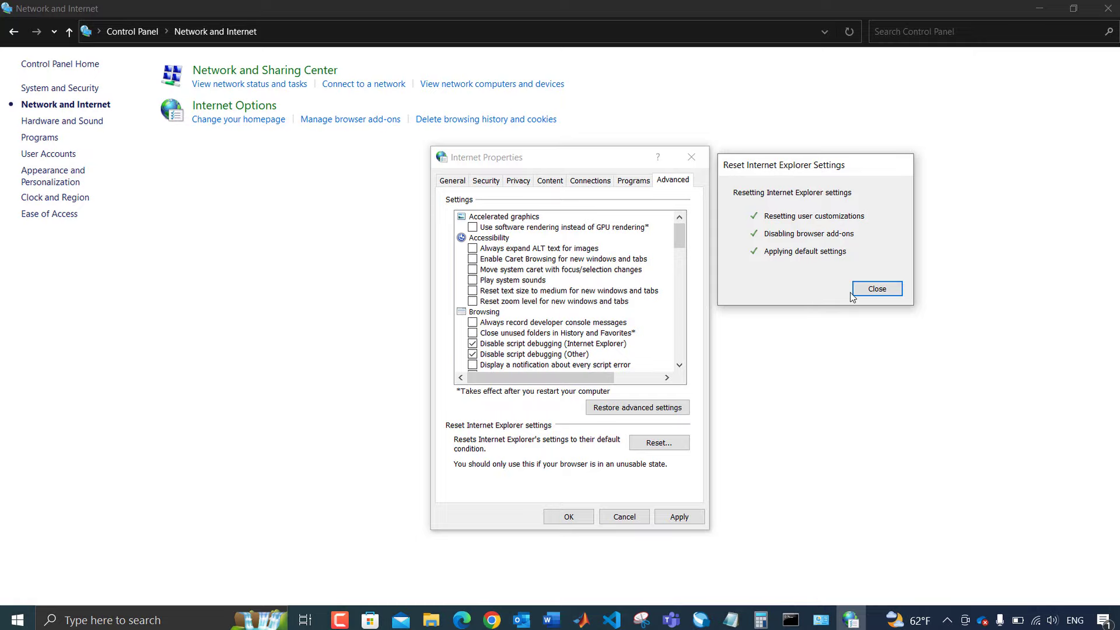
{"action": "left_click", "coordinate": [871, 291]}
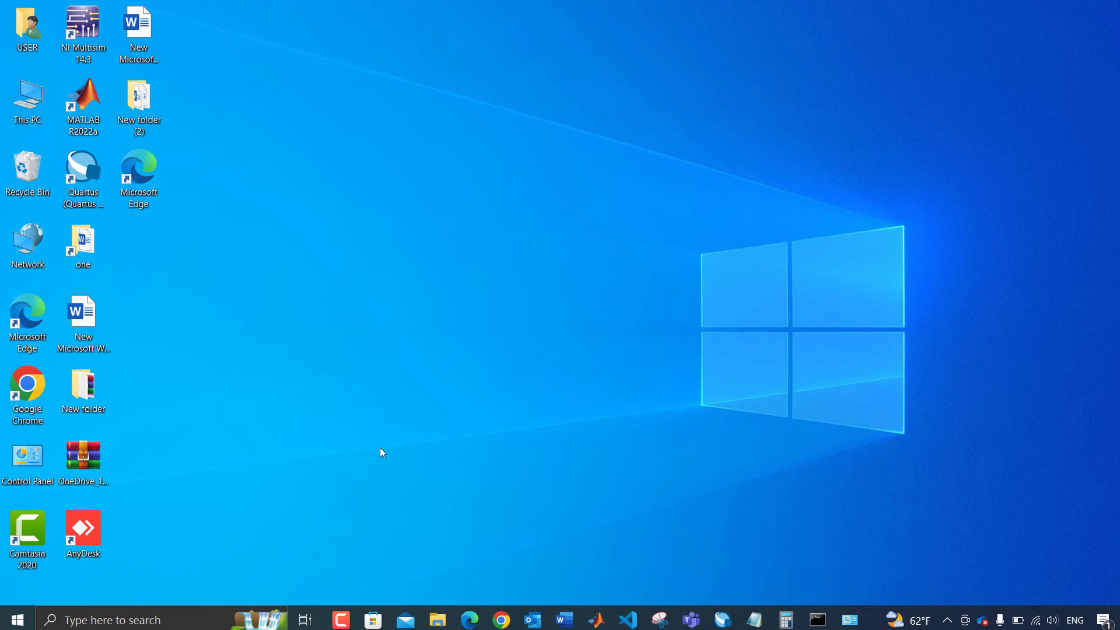
Find and open the Windows Services manager
{"action": "left_click", "coordinate": [133, 621]}
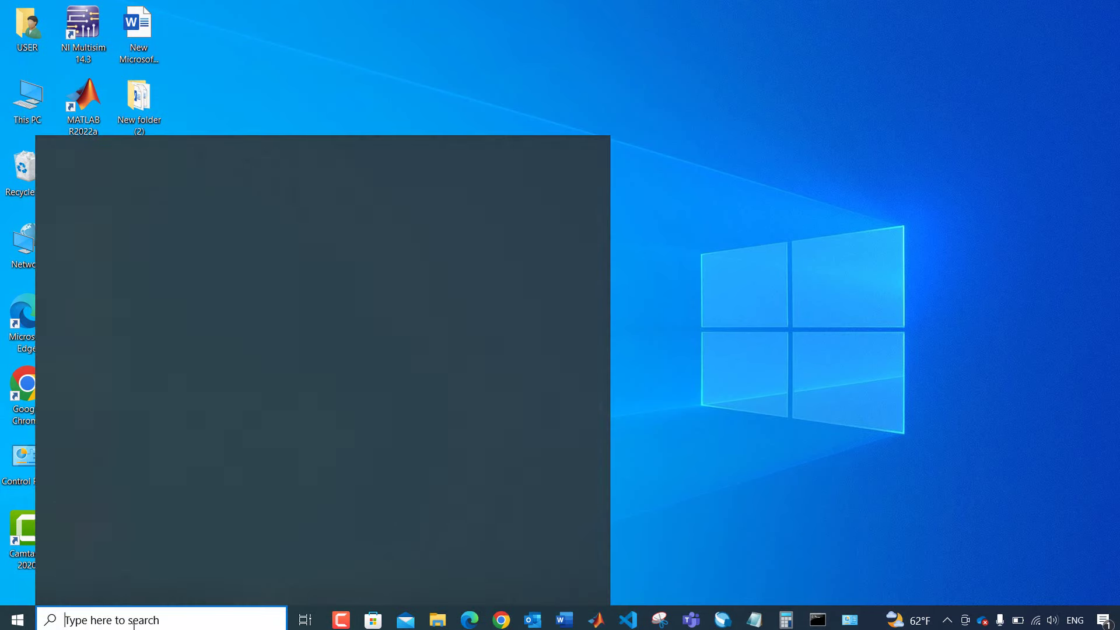
{"action": "type", "text": "sev"}
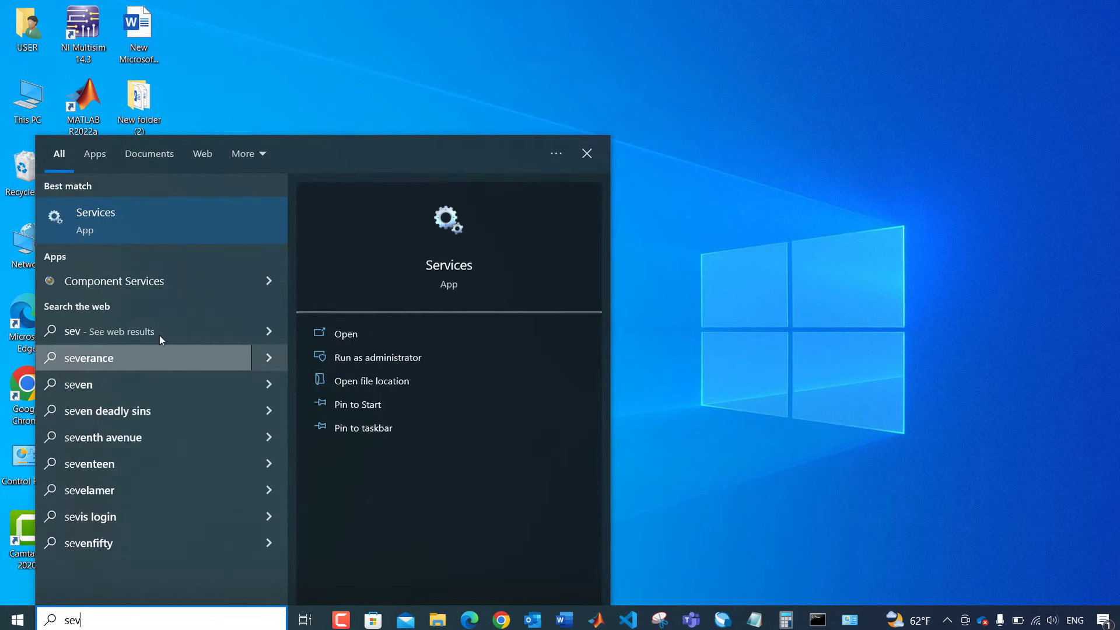
{"action": "left_click", "coordinate": [149, 232]}
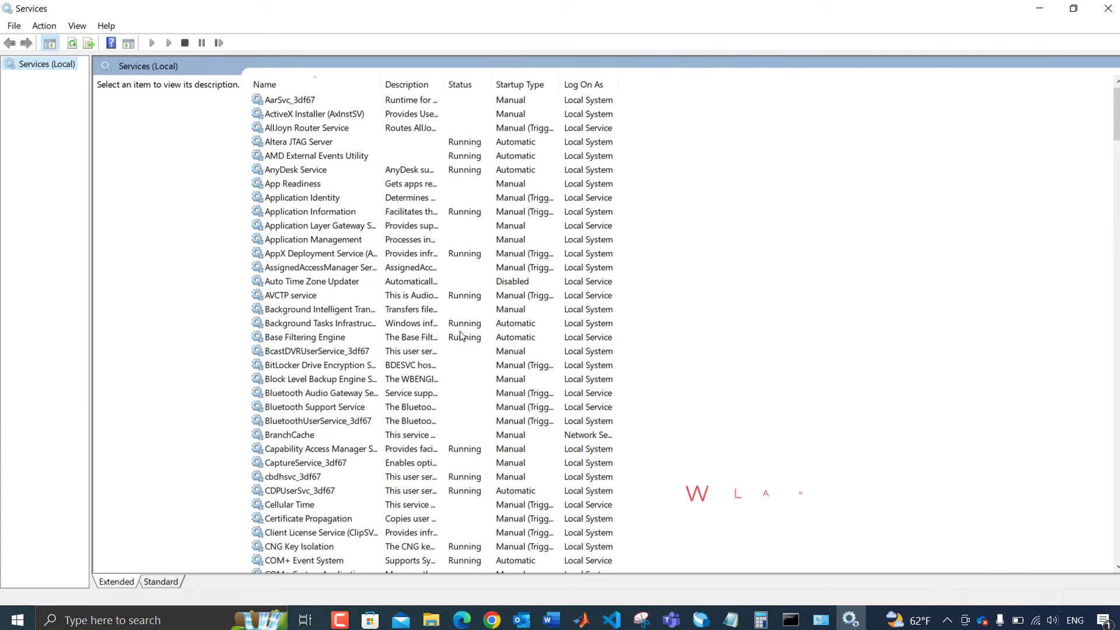
Open the properties of the WLAN AutoConfig service to check its startup type and service status
{"action": "scroll", "coordinate": [462, 336], "scroll_direction": "down", "scroll_amount": 15}
{"action": "scroll", "coordinate": [461, 336], "scroll_direction": "down", "scroll_amount": 20}
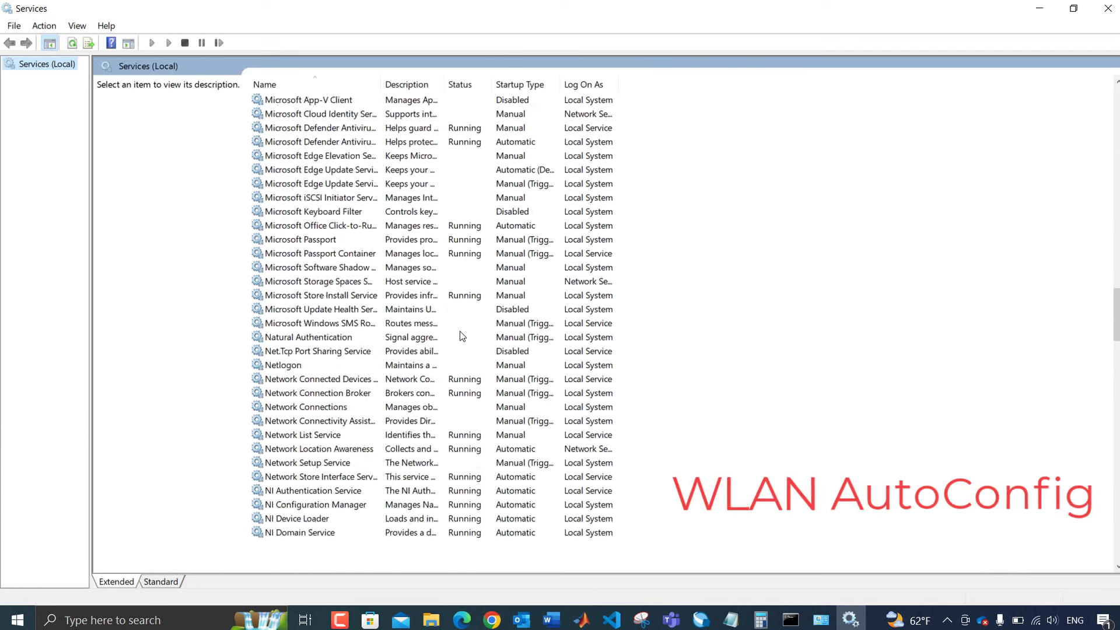
{"action": "scroll", "coordinate": [461, 336], "scroll_direction": "down", "scroll_amount": 7}
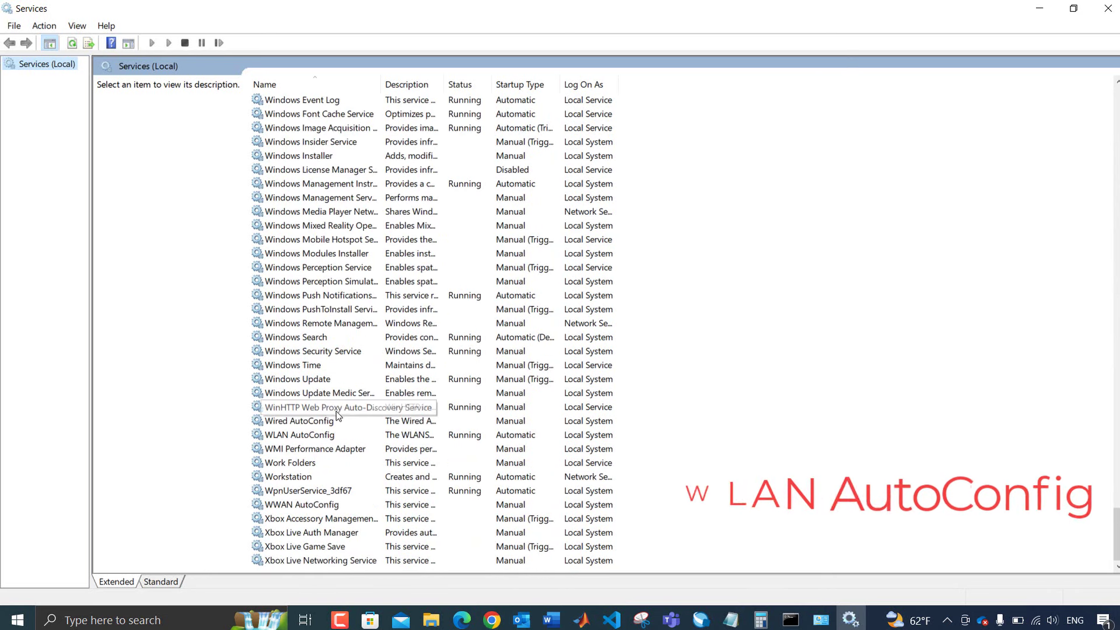
{"action": "left_click", "coordinate": [285, 438]}
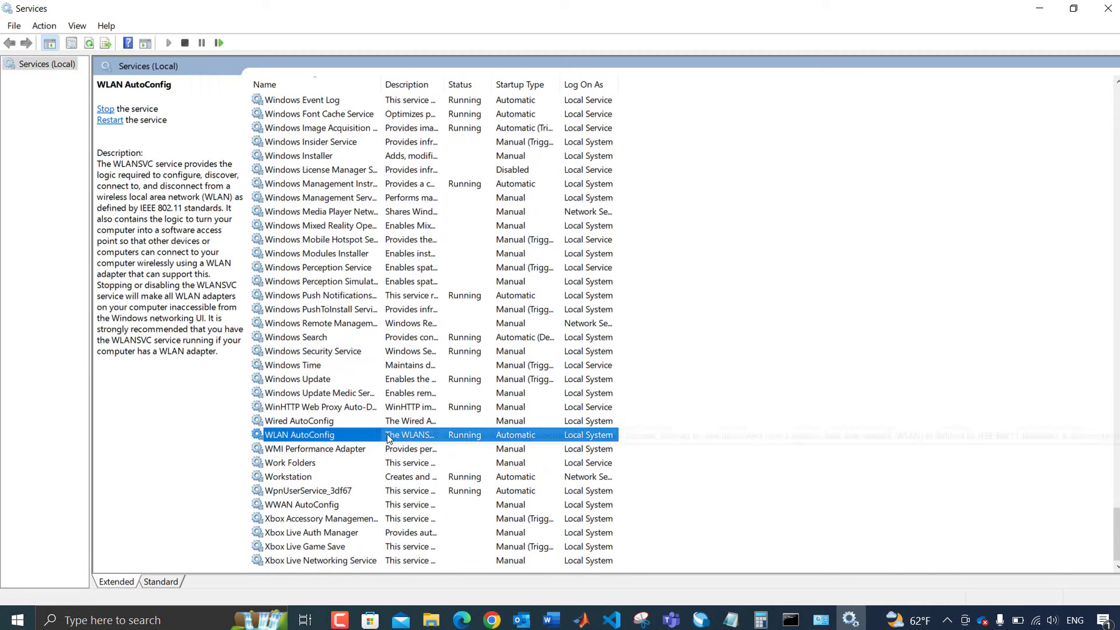
{"action": "double_click", "coordinate": [363, 439]}
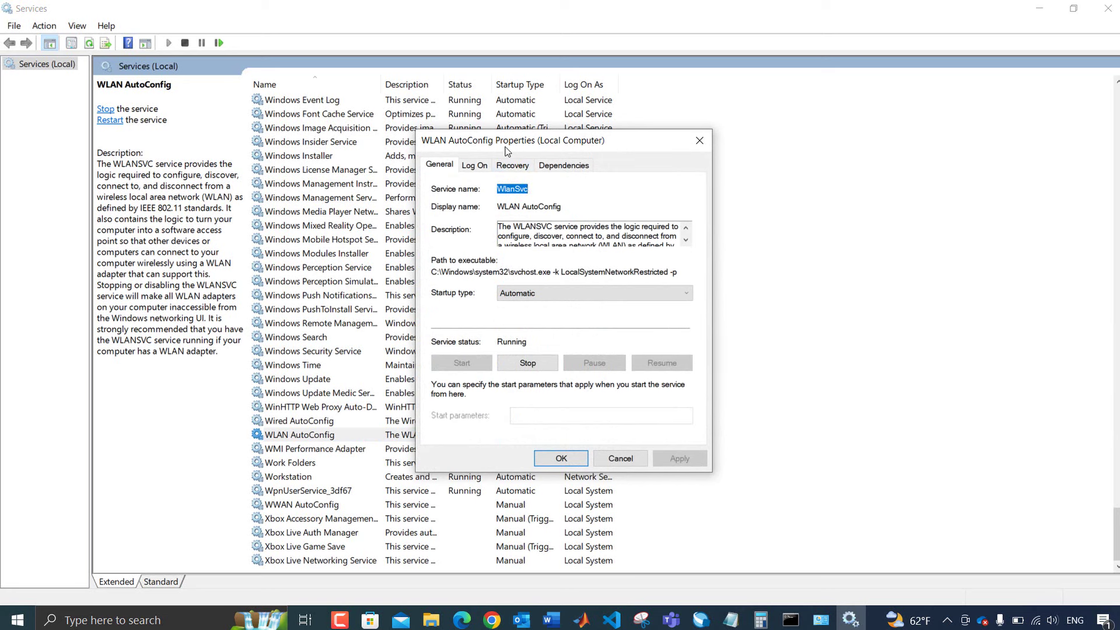
{"action": "left_click_drag", "start_coordinate": [527, 143], "coordinate": [711, 137]}
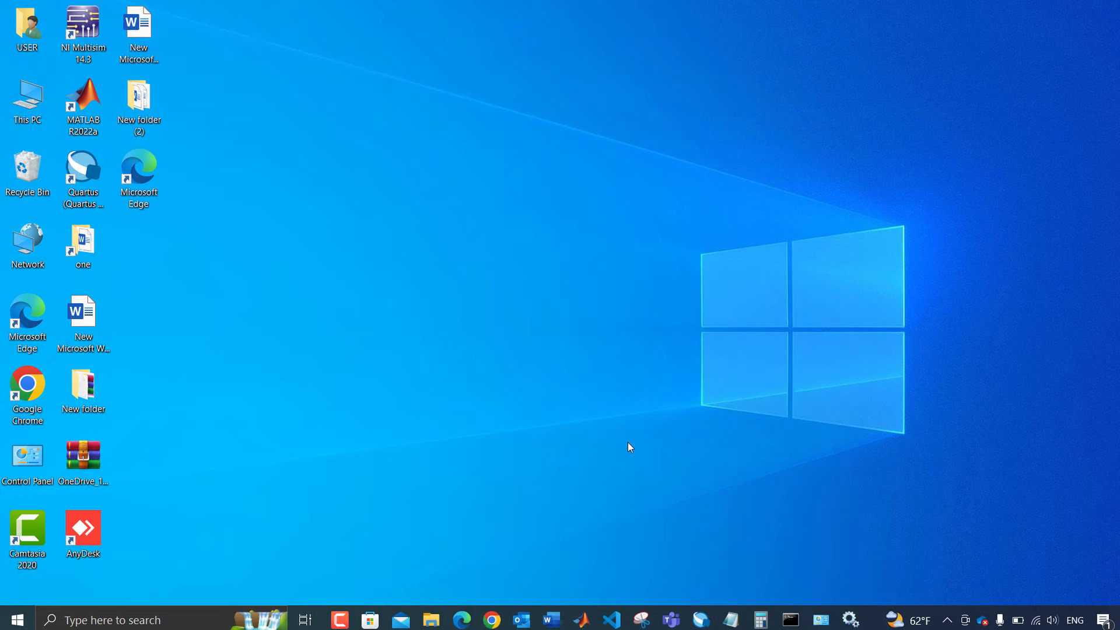
Open the network adapter options from the Network & Internet settings
{"action": "left_click", "coordinate": [1036, 622]}
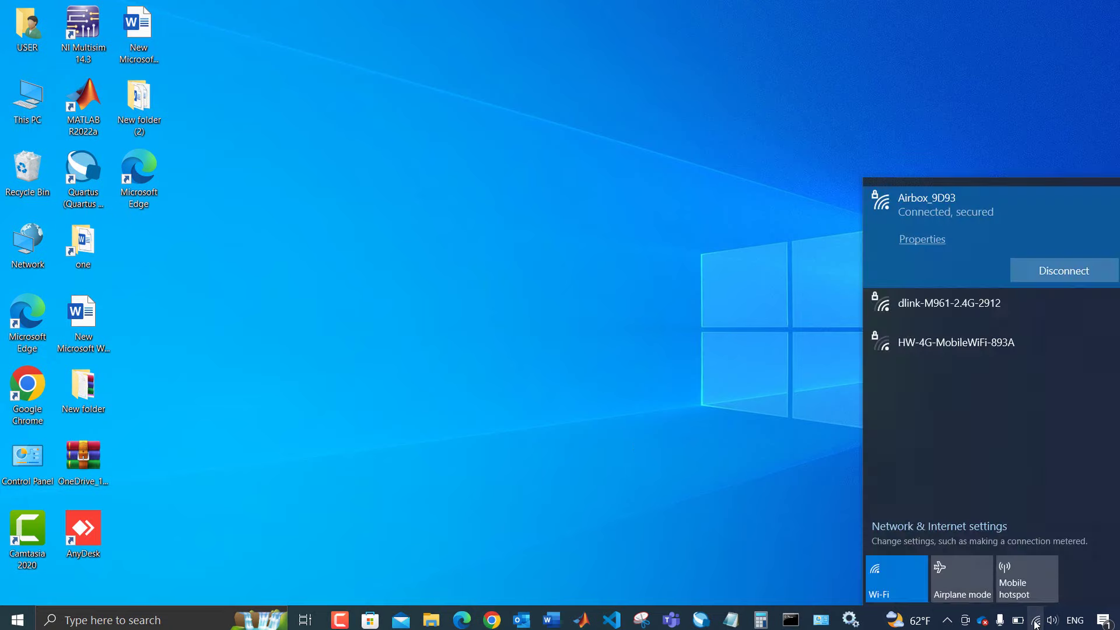
{"action": "right_click", "coordinate": [1036, 623]}
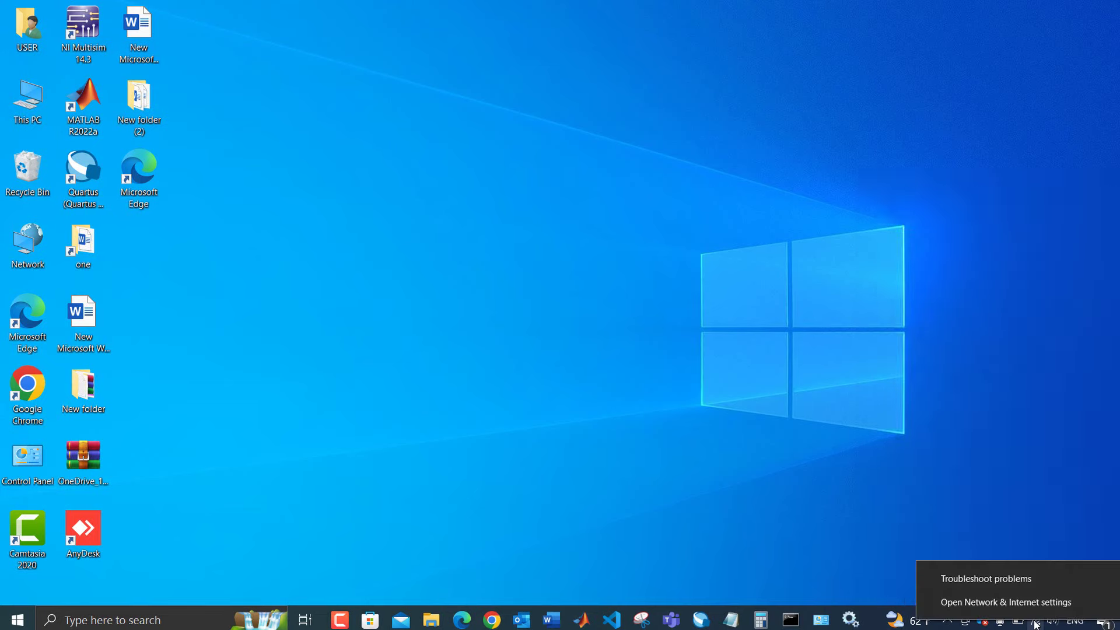
{"action": "left_click", "coordinate": [971, 603]}
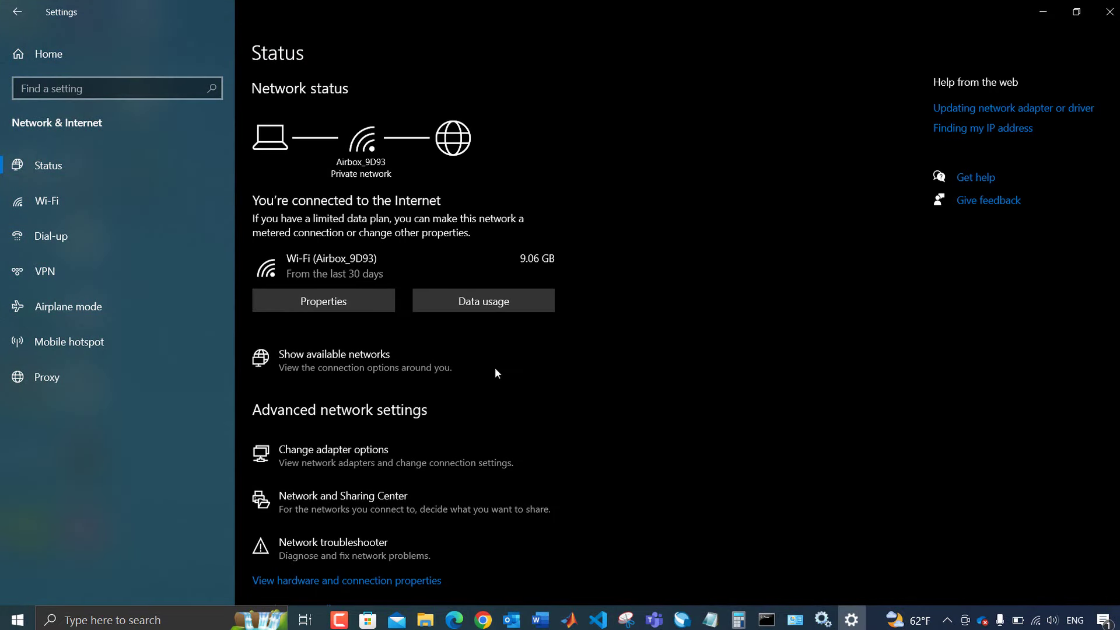
{"action": "left_click", "coordinate": [353, 453]}
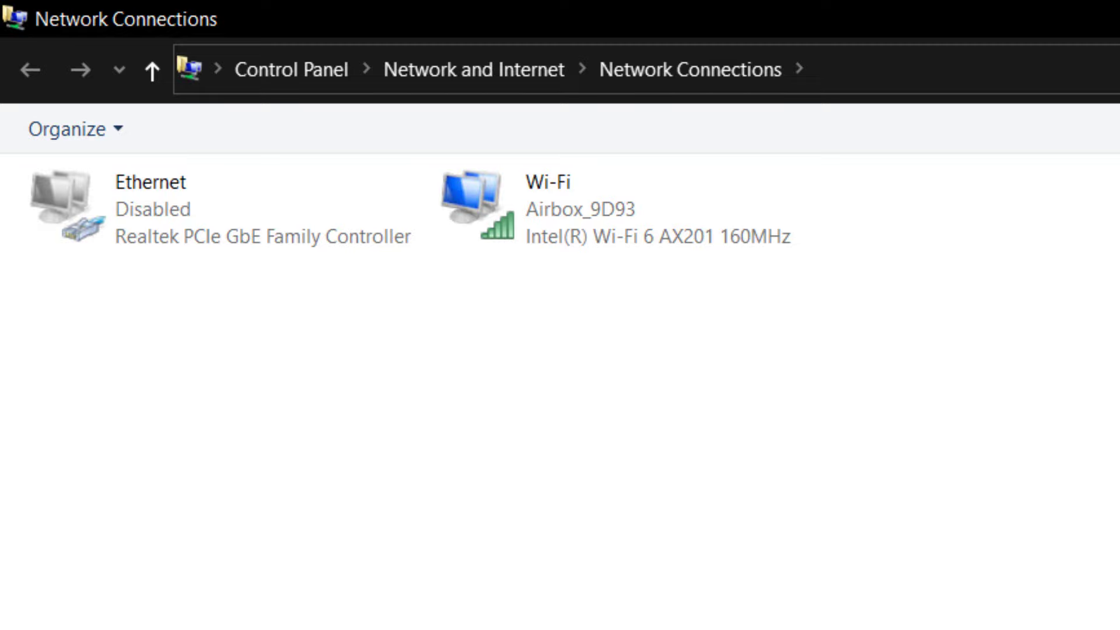
Check the status of the Wi-Fi and Ethernet adapters in Network Connections
{"action": "left_click", "coordinate": [588, 229]}
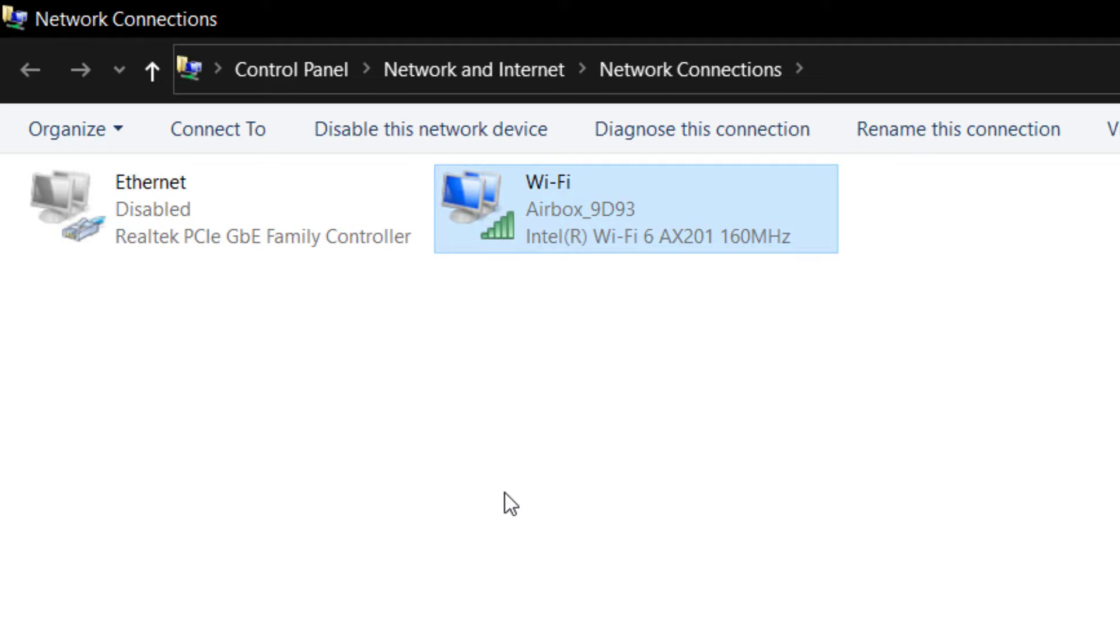
{"action": "left_click", "coordinate": [163, 202]}
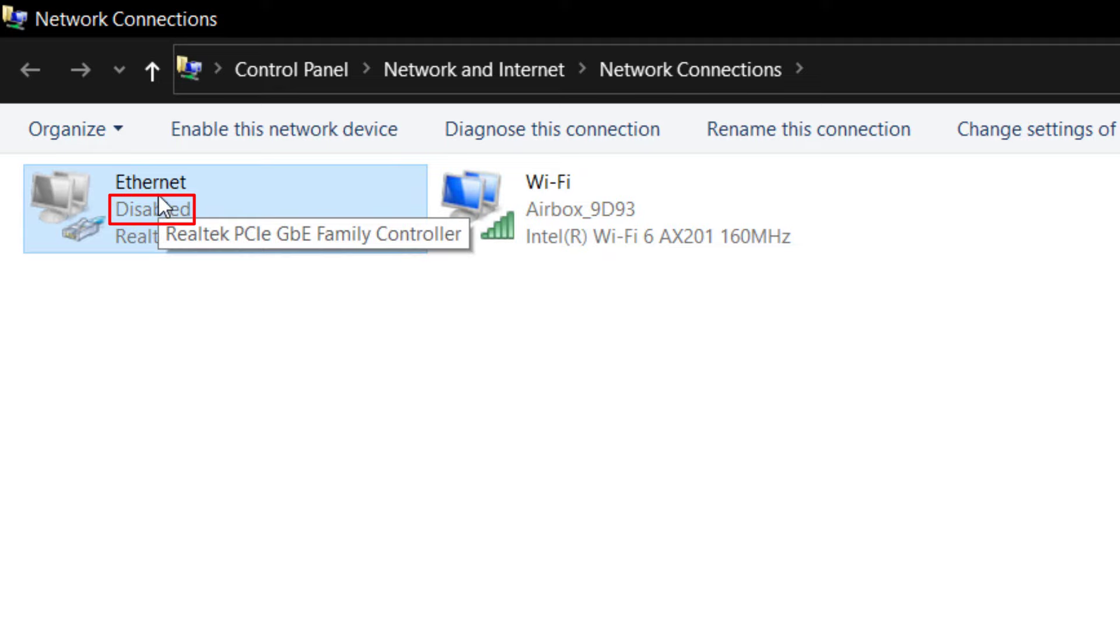
{"action": "left_click", "coordinate": [558, 202]}
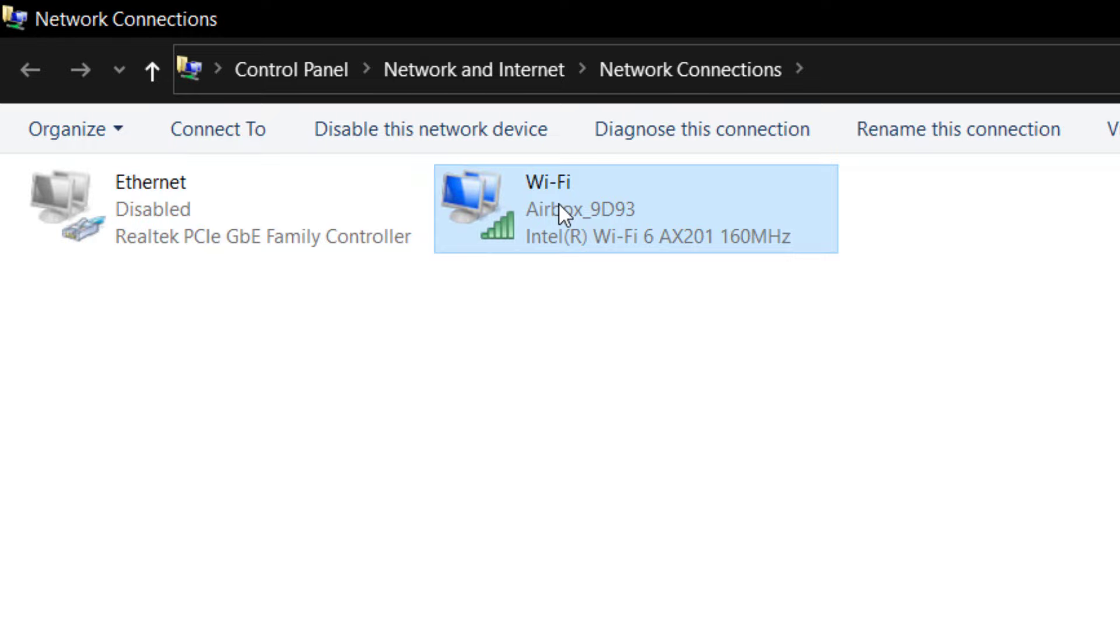
{"action": "left_click", "coordinate": [206, 214]}
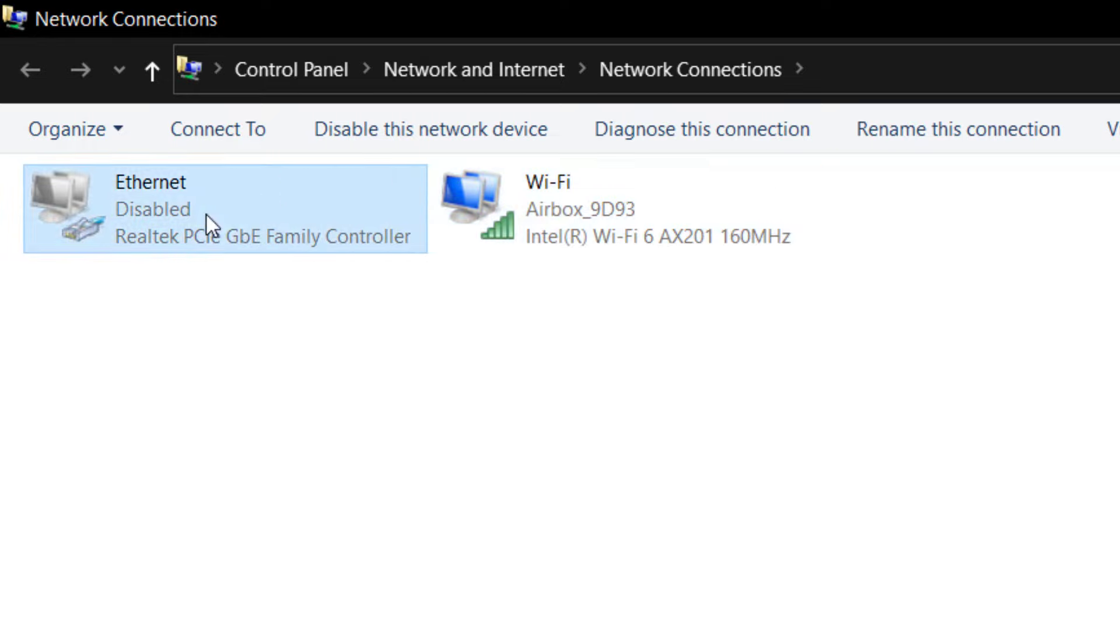
Enable the disabled Ethernet adapter in Network Connections
{"action": "right_click", "coordinate": [206, 213]}
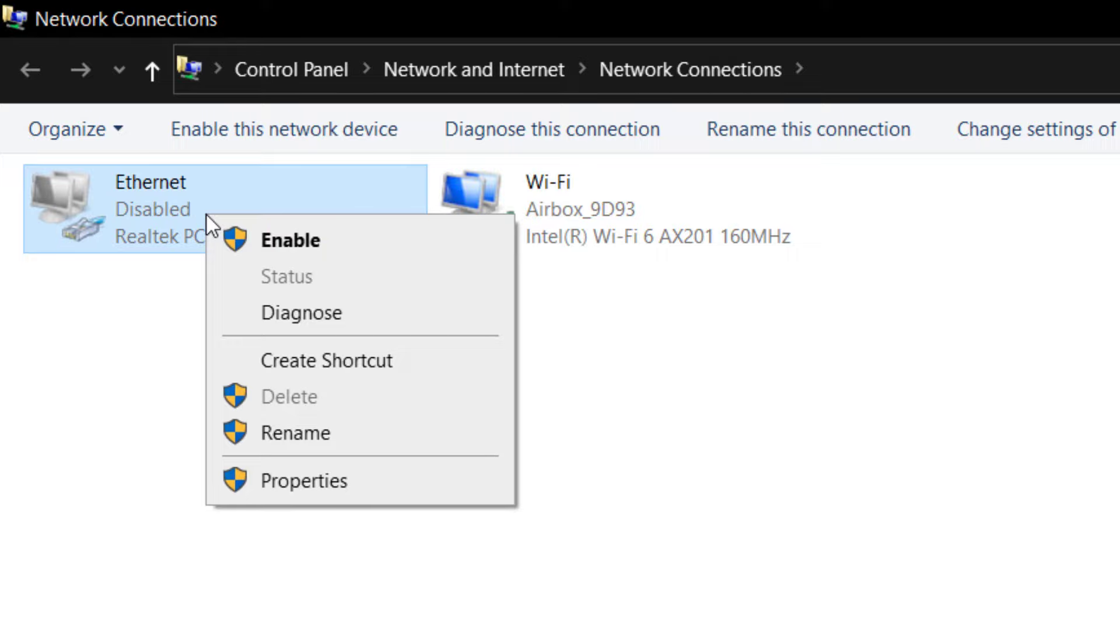
{"action": "left_click", "coordinate": [262, 244]}
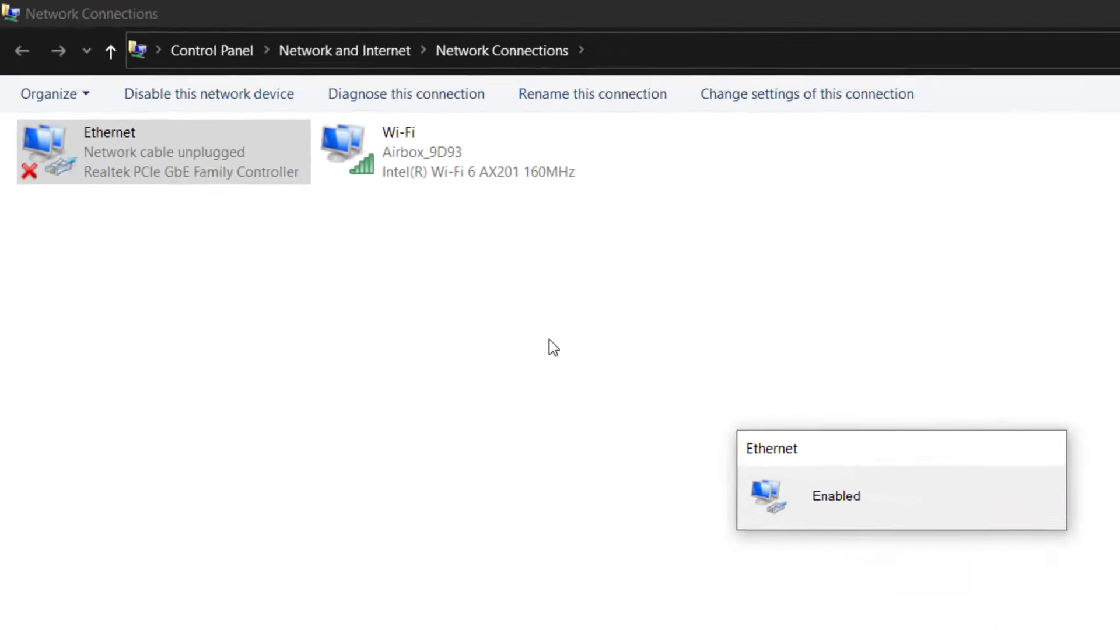
{"action": "left_click", "coordinate": [549, 340]}
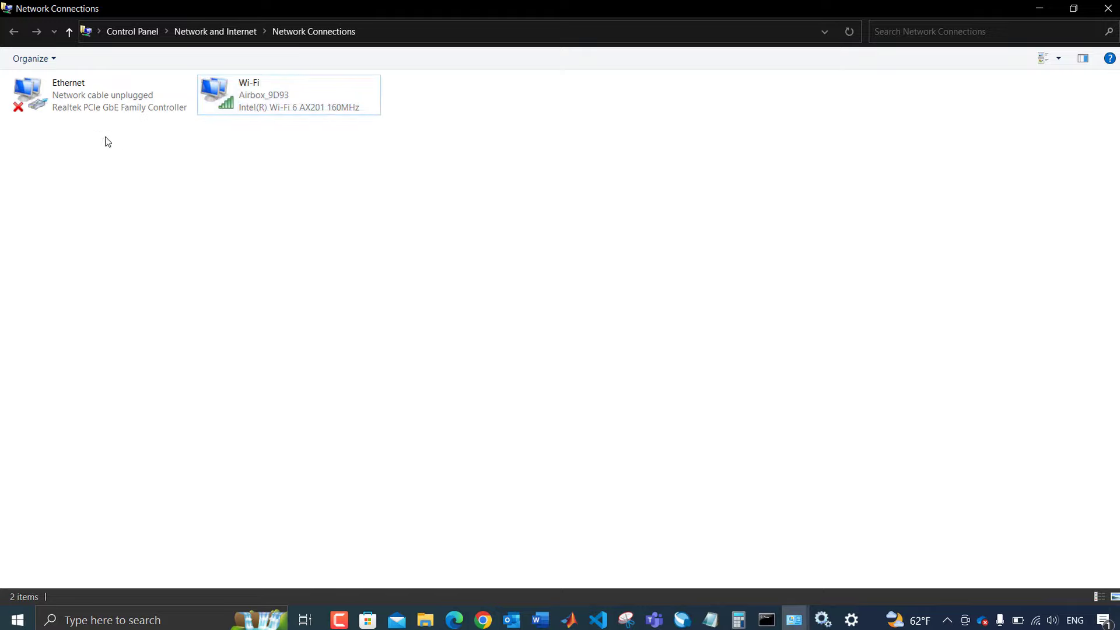
Check the connection status of the Ethernet and Wi-Fi adapters and the actions offered for Wi-Fi
{"action": "left_click", "coordinate": [102, 95]}
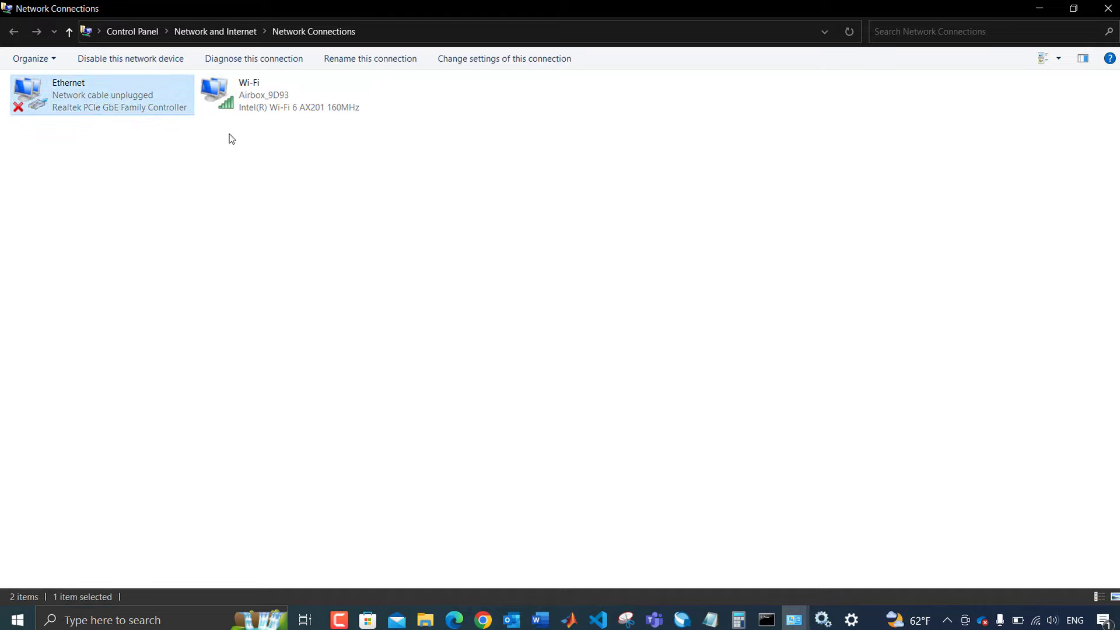
{"action": "left_click", "coordinate": [249, 107]}
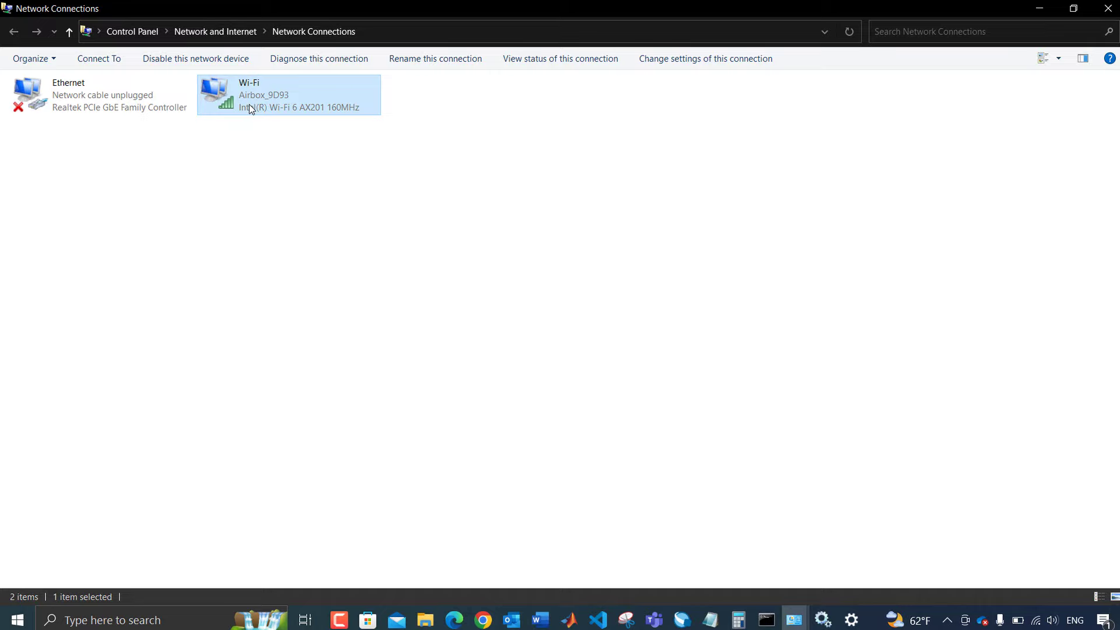
{"action": "right_click", "coordinate": [249, 107]}
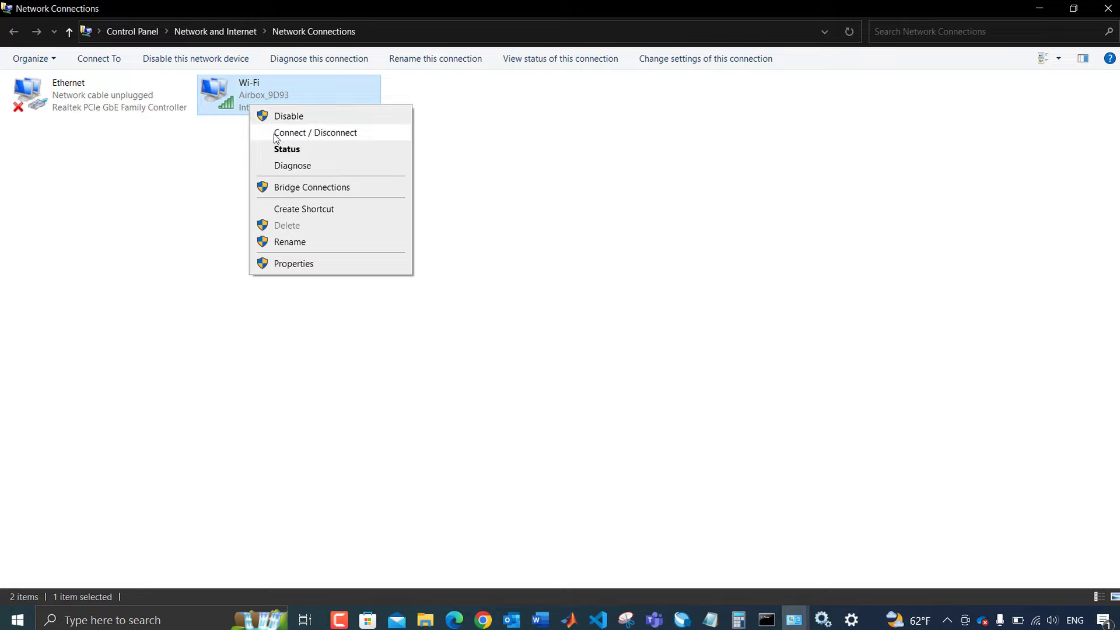
{"action": "left_click", "coordinate": [169, 210]}
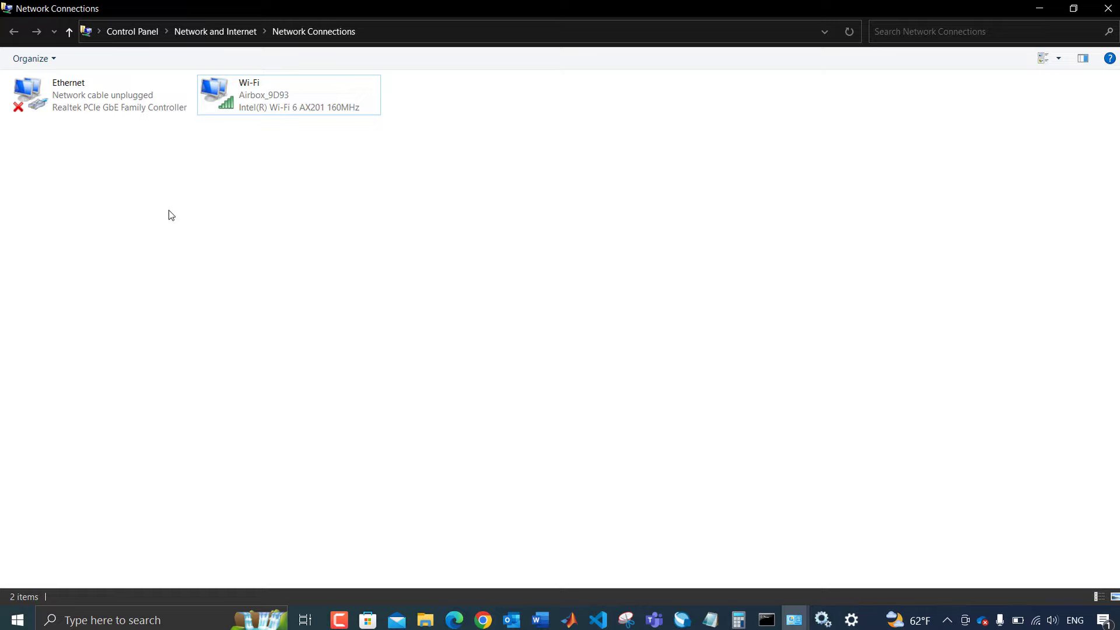
{"action": "left_click", "coordinate": [109, 105]}
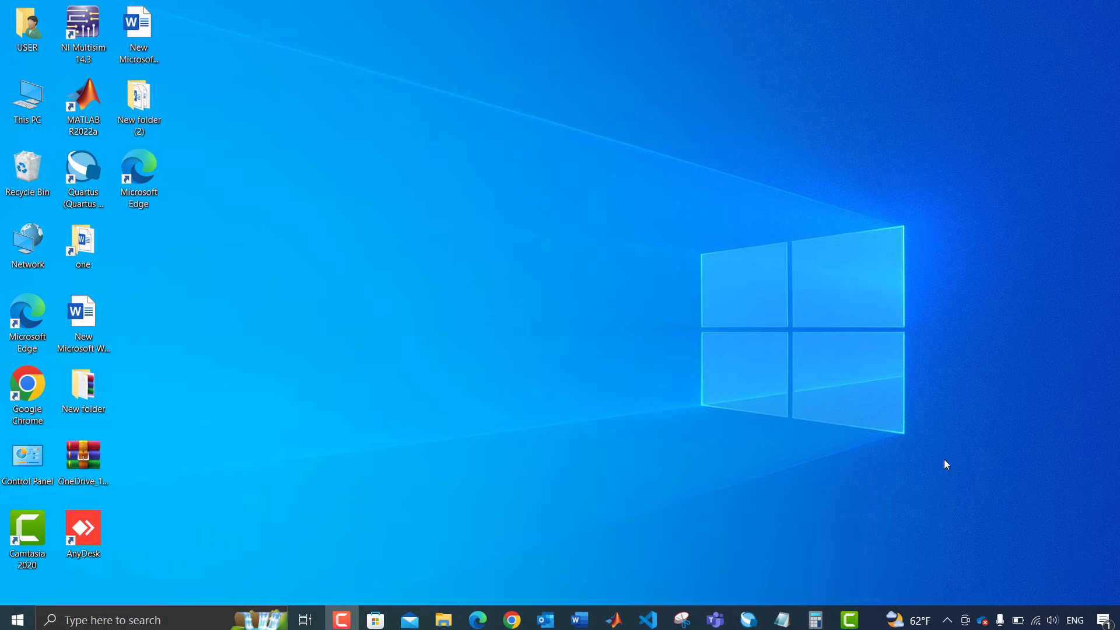
Open Computer Management for This PC and expand the network adapters in Device Manager
{"action": "right_click", "coordinate": [31, 103]}
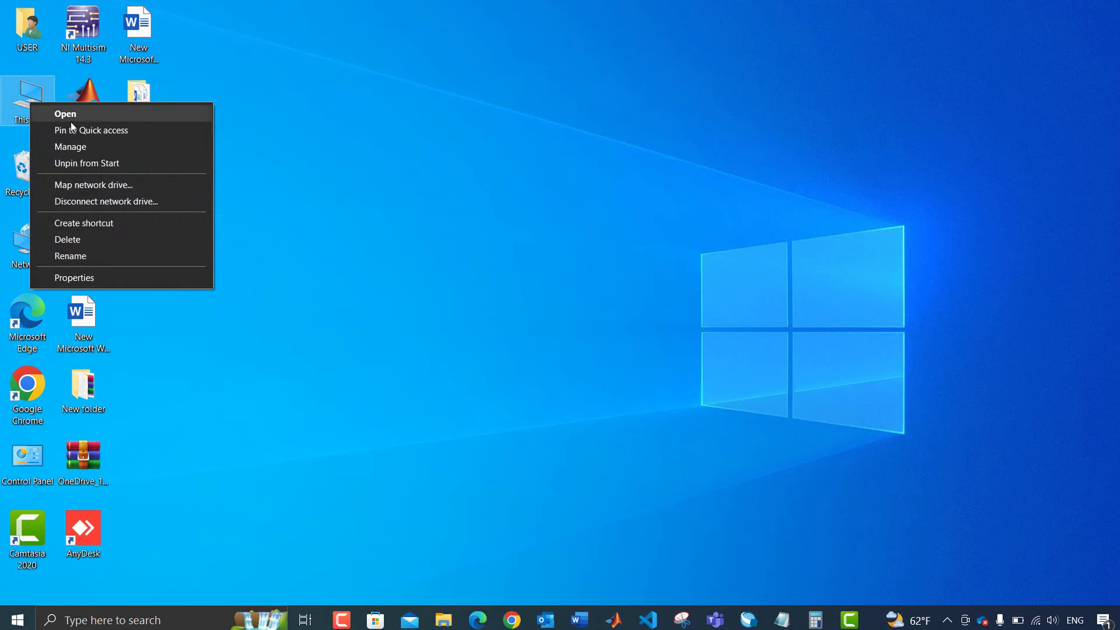
{"action": "left_click", "coordinate": [81, 152]}
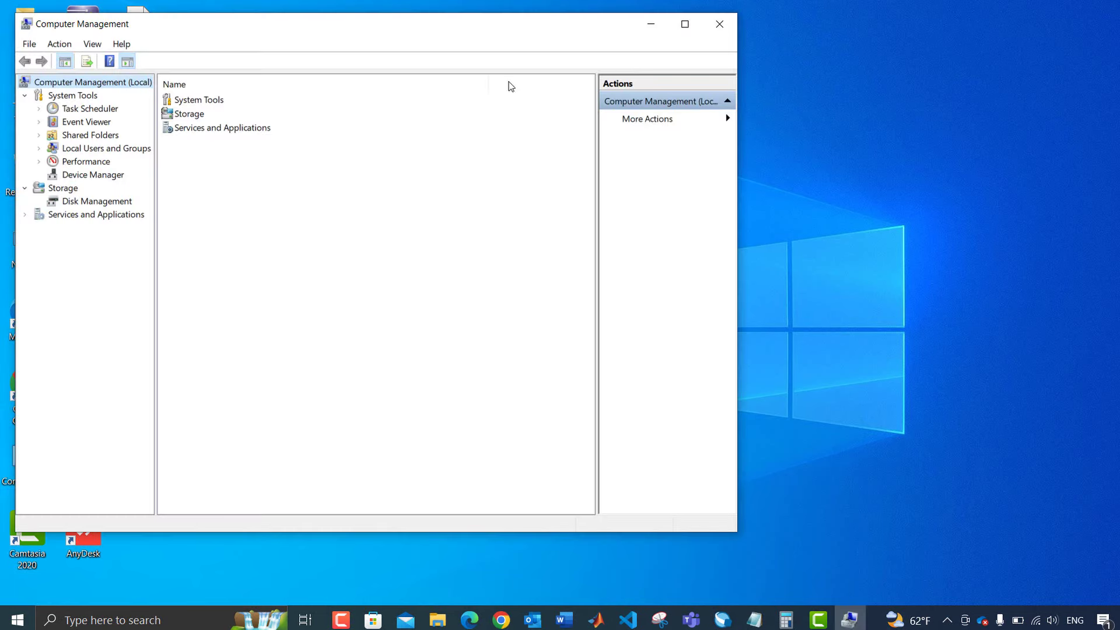
{"action": "left_click", "coordinate": [687, 28]}
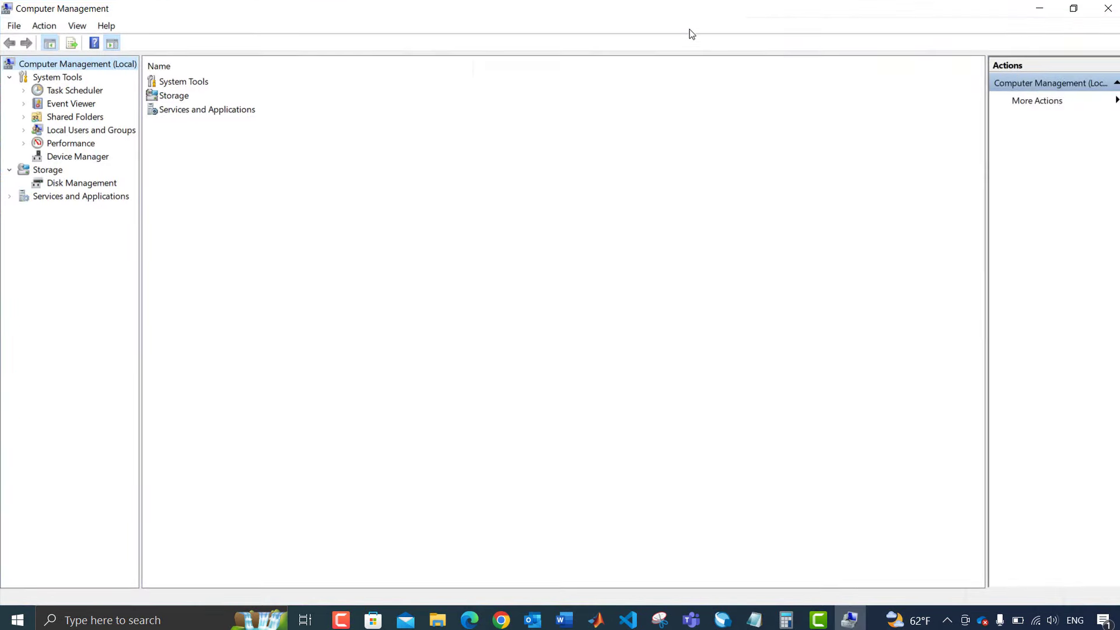
{"action": "left_click", "coordinate": [69, 157]}
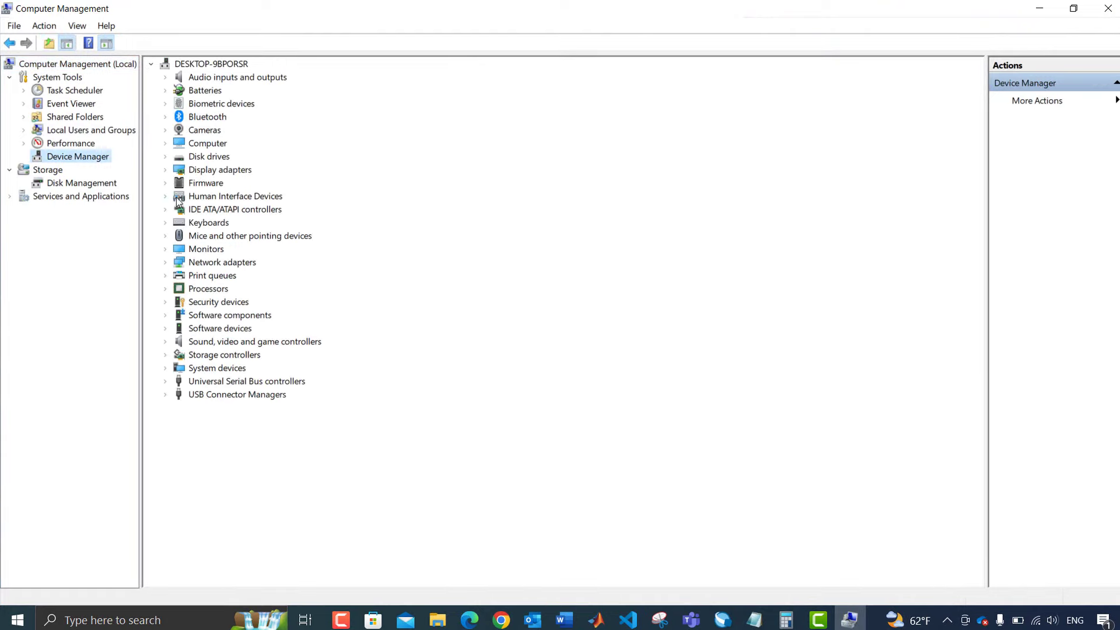
{"action": "left_click", "coordinate": [165, 264]}
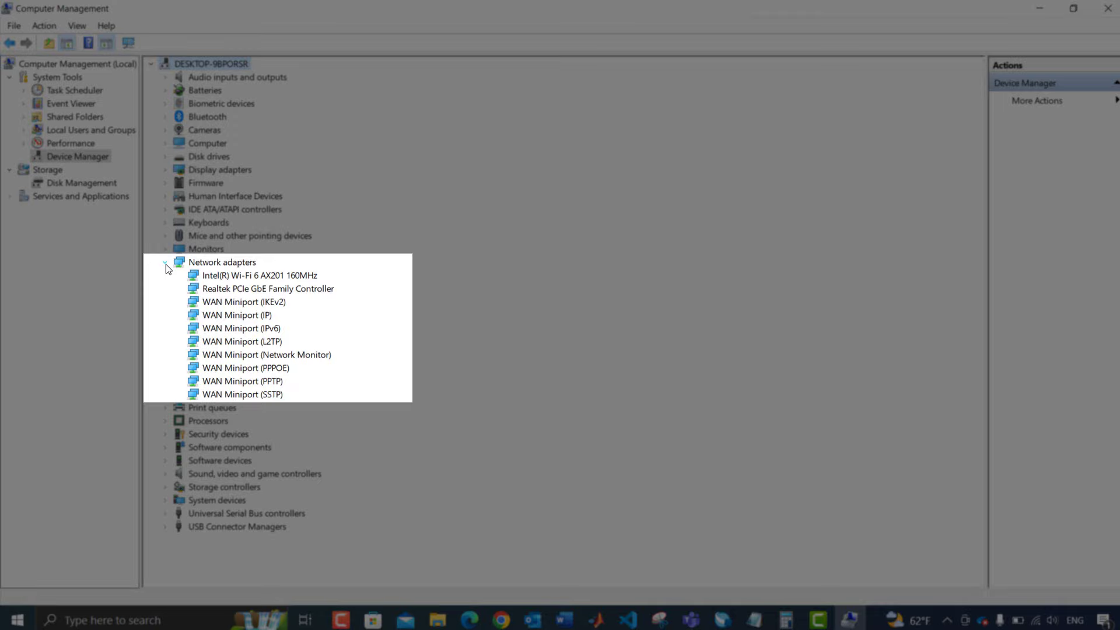
Examine the device status in the properties of the Intel(R) Wi-Fi 6 AX201 160MHz adapter, then close them
{"action": "left_click", "coordinate": [252, 277]}
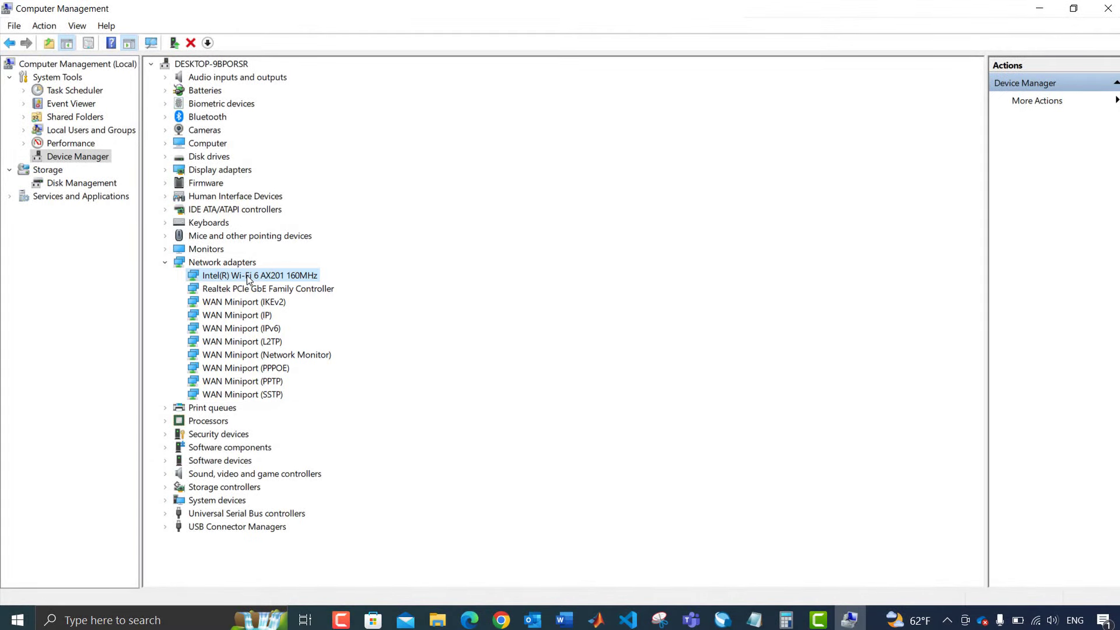
{"action": "double_click", "coordinate": [247, 279]}
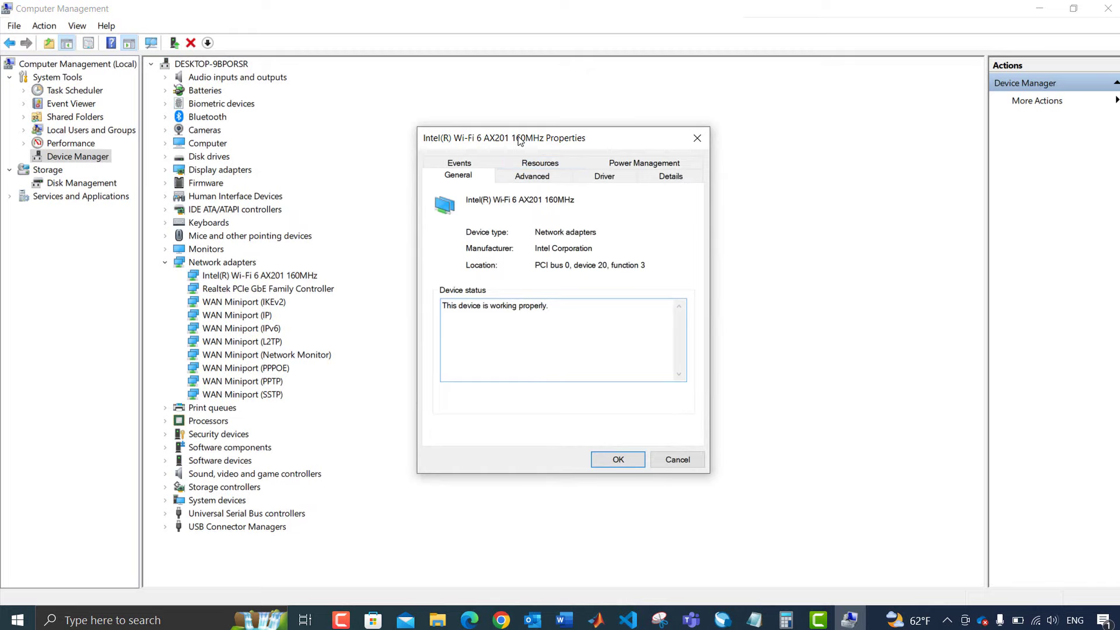
{"action": "left_click_drag", "start_coordinate": [519, 142], "coordinate": [558, 157]}
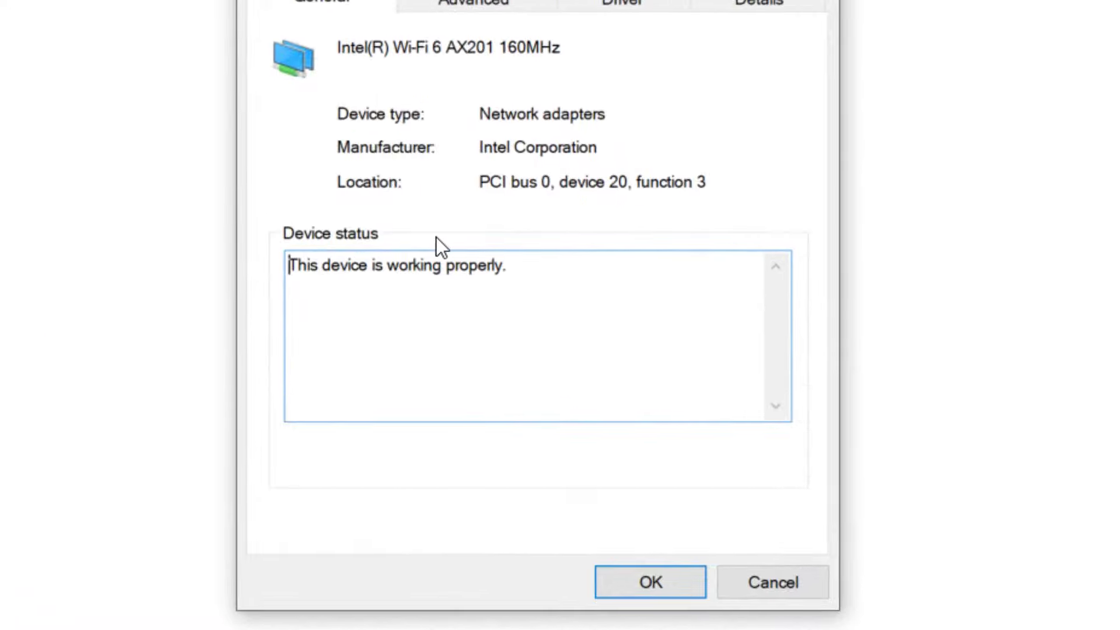
{"action": "left_click", "coordinate": [583, 285]}
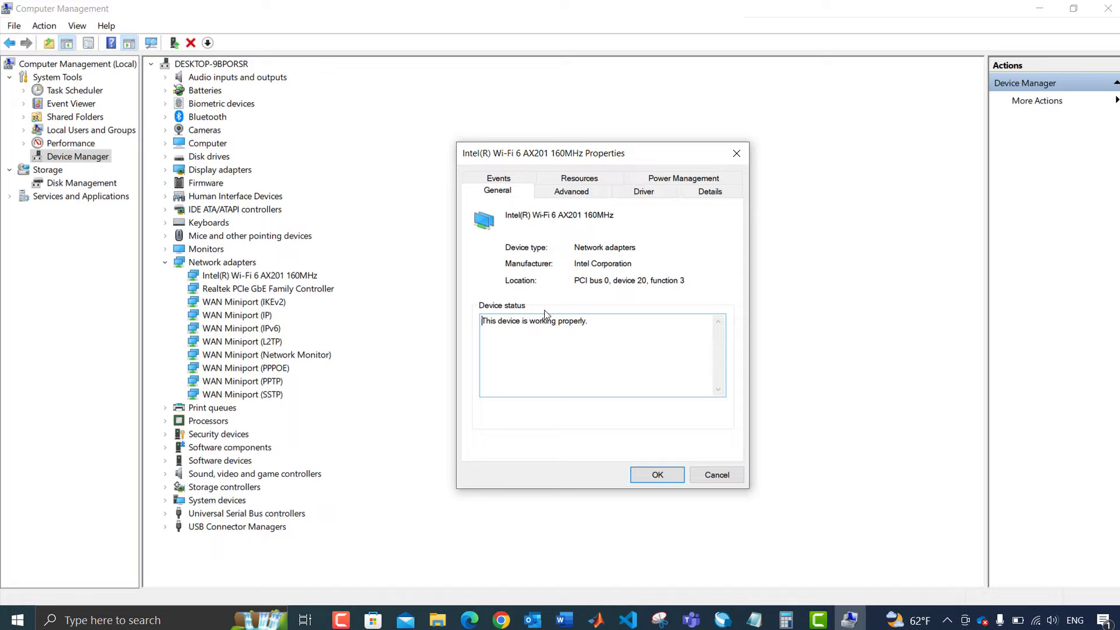
{"action": "double_click", "coordinate": [535, 322]}
{"action": "left_click", "coordinate": [535, 322]}
{"action": "left_click_drag", "start_coordinate": [589, 321], "coordinate": [469, 324]}
{"action": "left_click", "coordinate": [737, 152]}
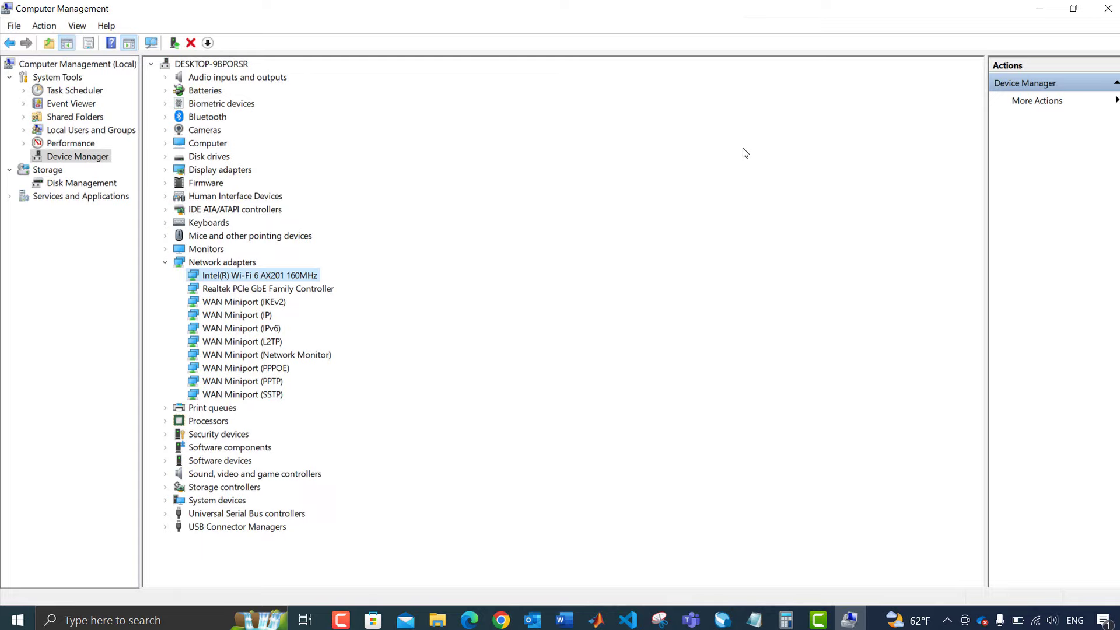
Search automatically for an updated driver for the Intel(R) Wi-Fi 6 AX201 160MHz adapter
{"action": "double_click", "coordinate": [231, 278]}
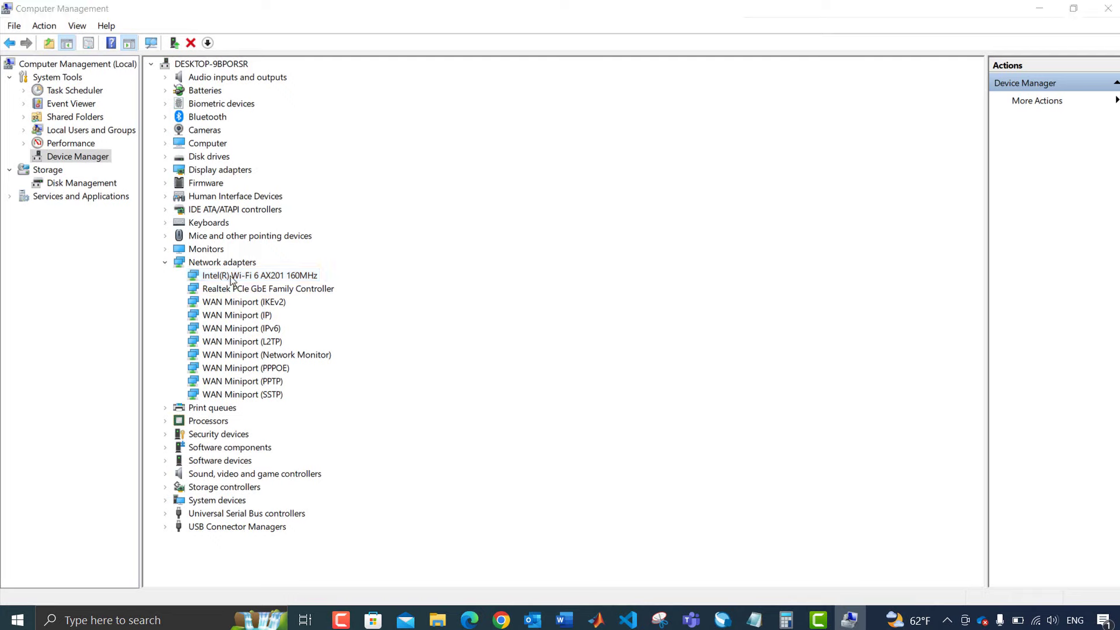
{"action": "left_click", "coordinate": [644, 194]}
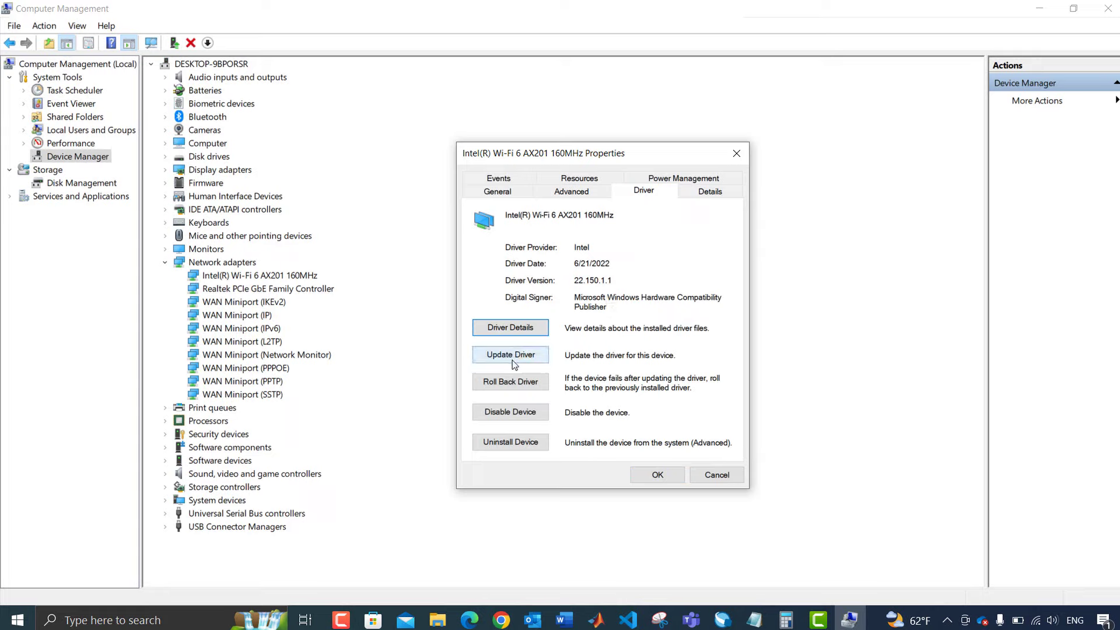
{"action": "left_click", "coordinate": [493, 361]}
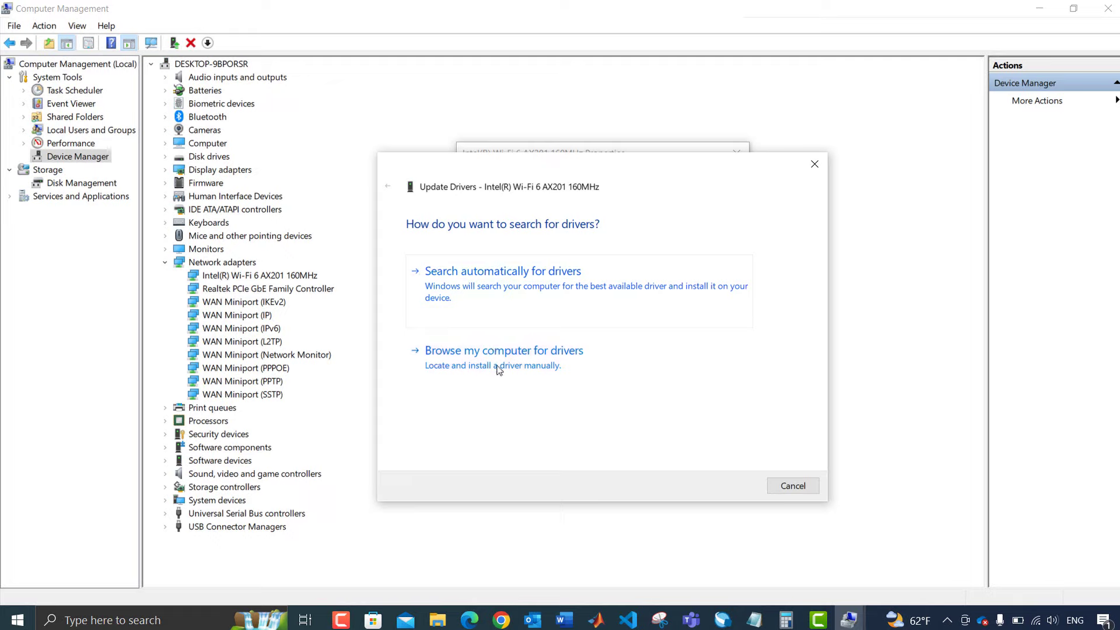
{"action": "left_click", "coordinate": [496, 307]}
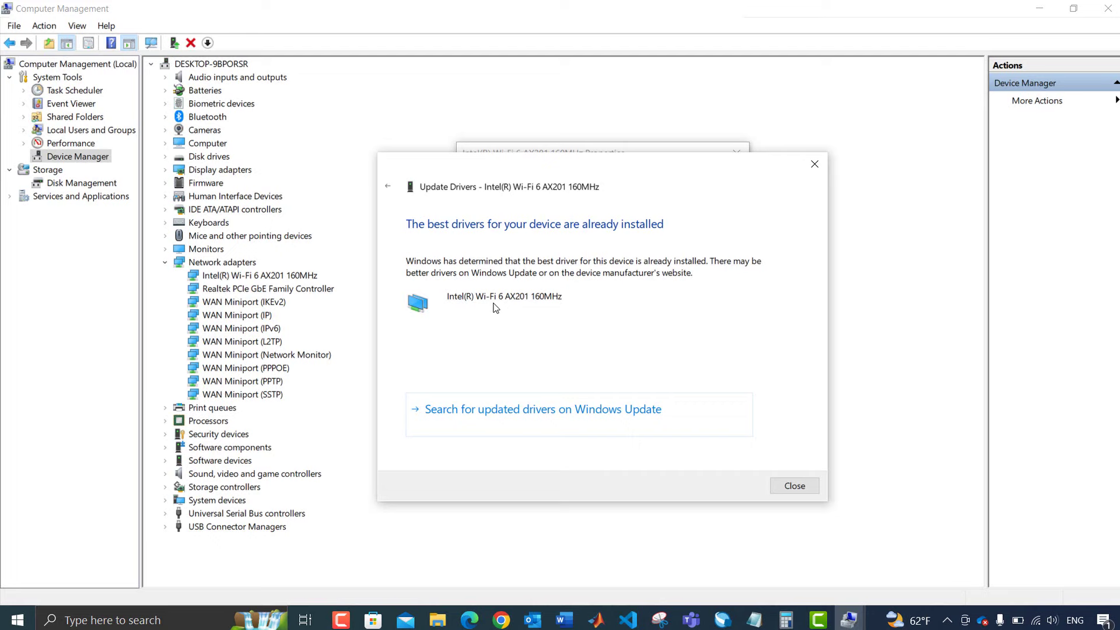
{"action": "left_click", "coordinate": [815, 164]}
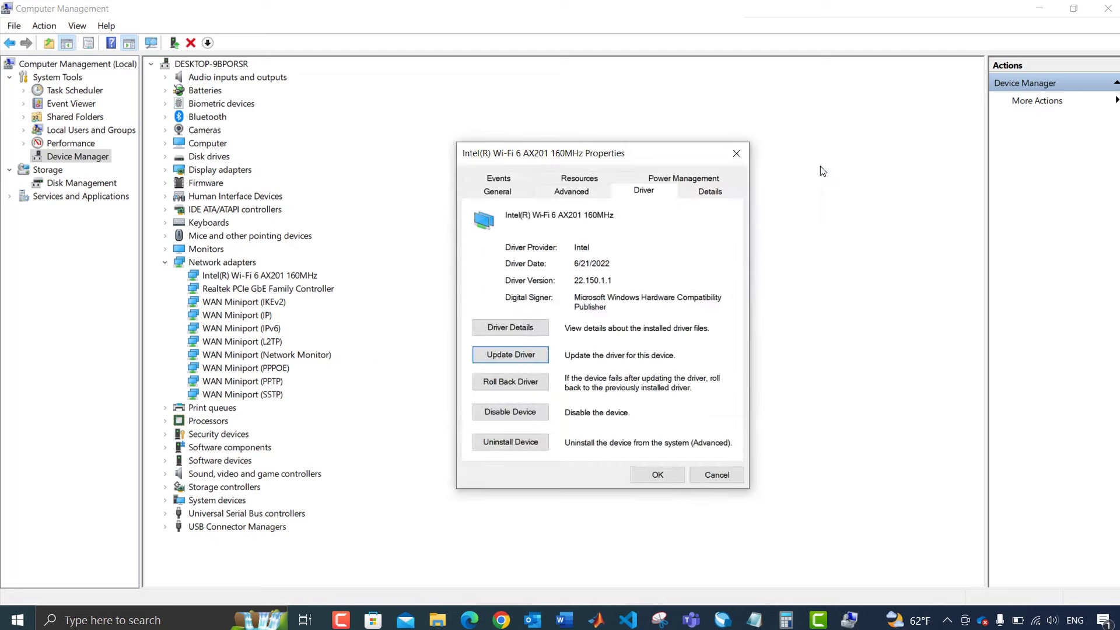
{"action": "left_click", "coordinate": [516, 357]}
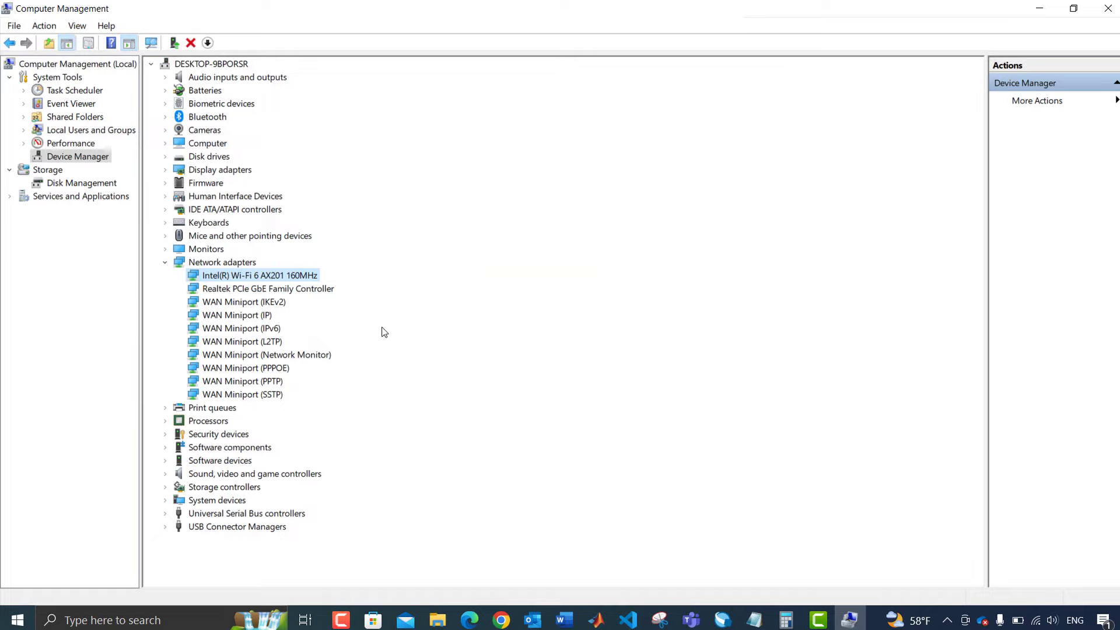
Bring up the available device actions for the Intel(R) Wi-Fi 6 AX201 160MHz adapter in Device Manager
{"action": "left_click", "coordinate": [232, 290]}
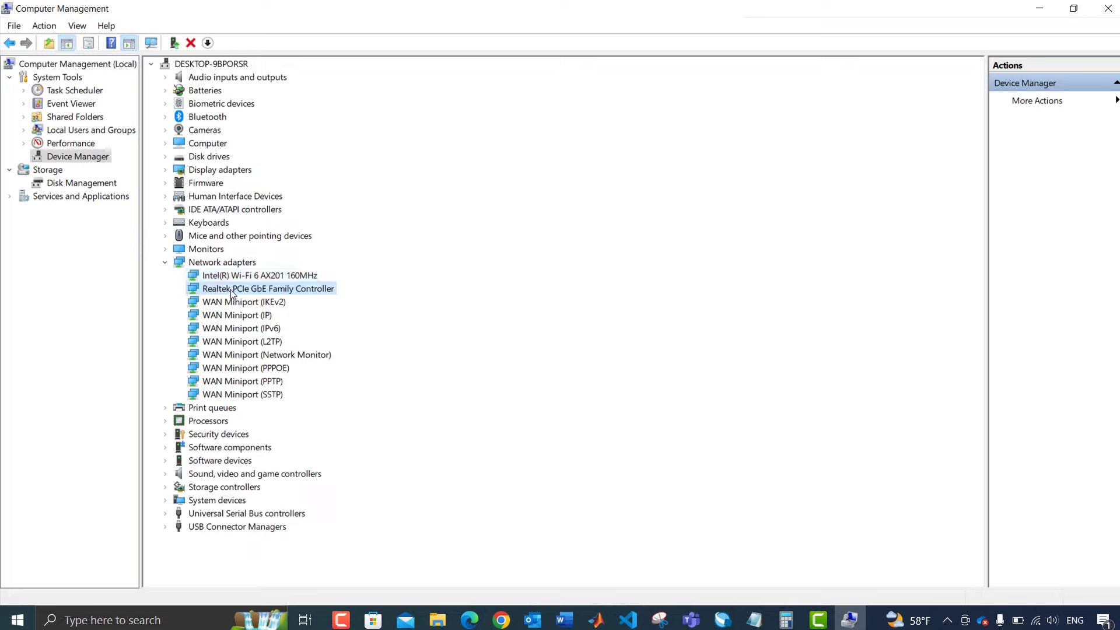
{"action": "left_click", "coordinate": [231, 277]}
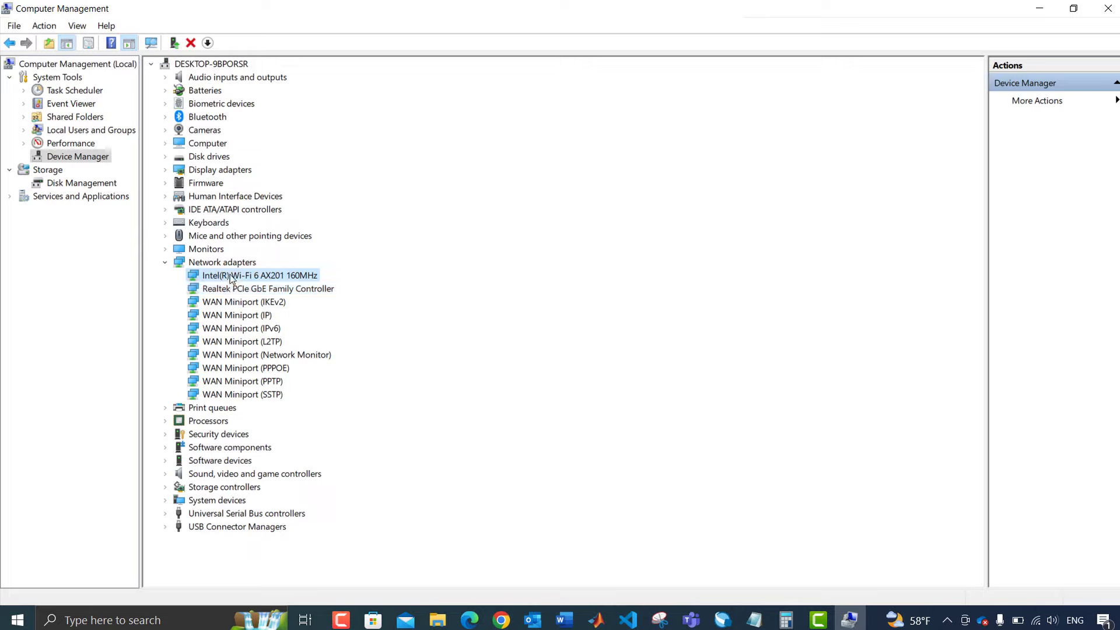
{"action": "right_click", "coordinate": [232, 278]}
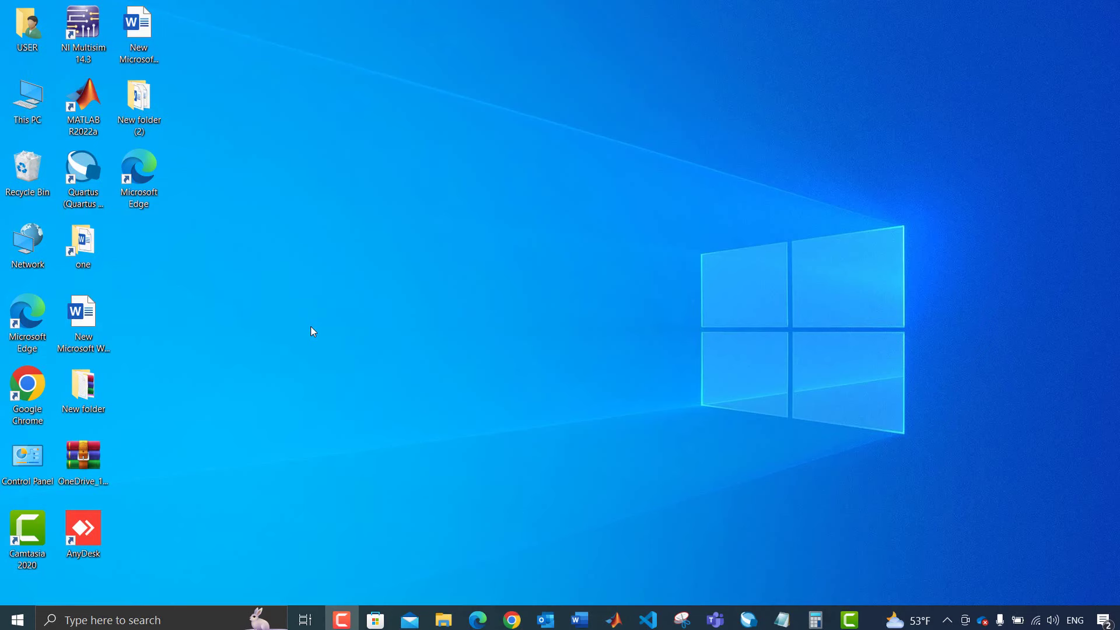
Find and open System Configuration and view its list of services
{"action": "left_click", "coordinate": [119, 623]}
{"action": "type", "text": "sy"}
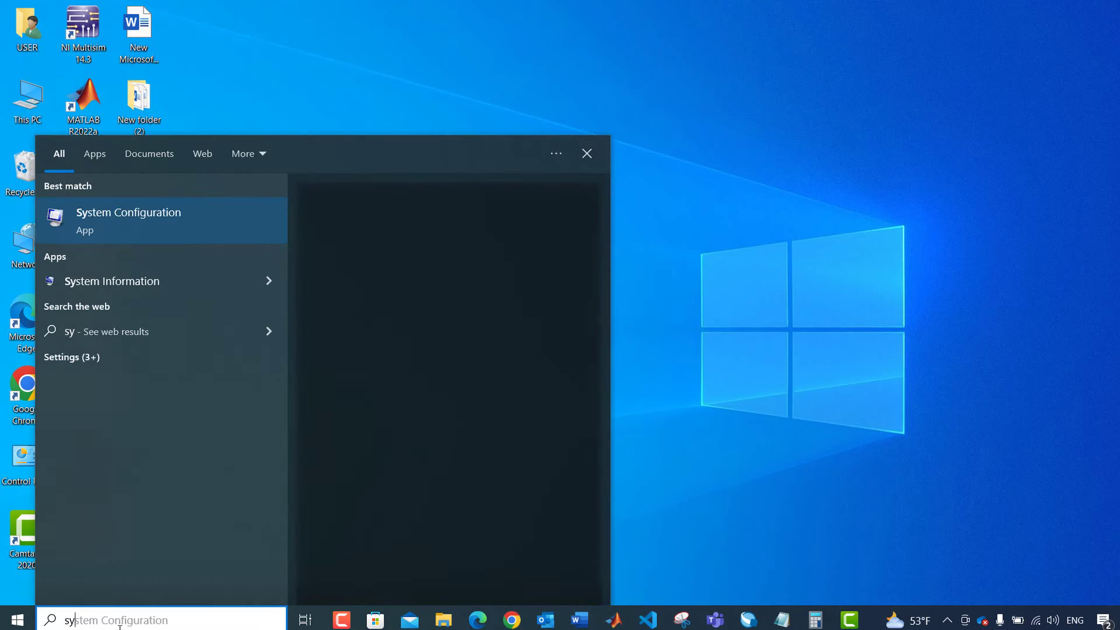
{"action": "left_click", "coordinate": [120, 215]}
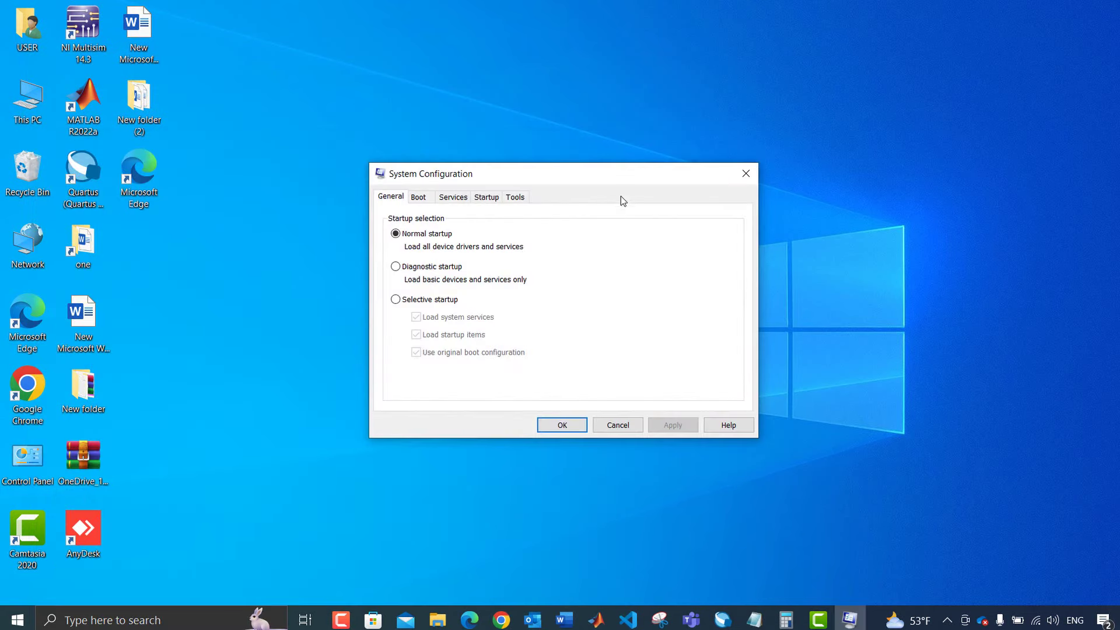
{"action": "left_click_drag", "start_coordinate": [556, 172], "coordinate": [537, 137]}
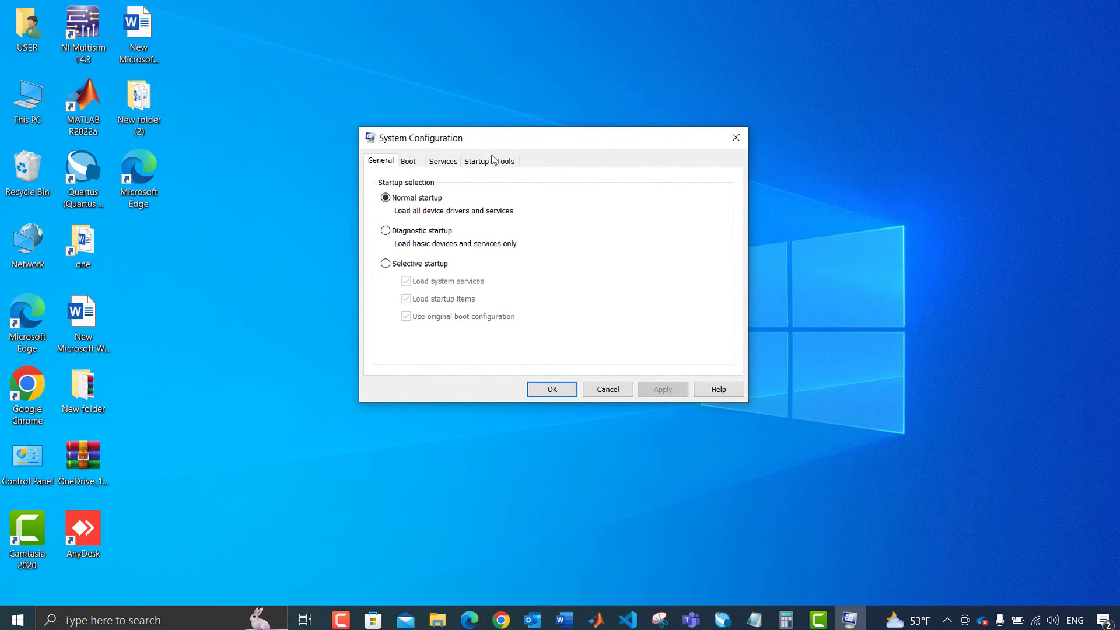
{"action": "left_click", "coordinate": [444, 162]}
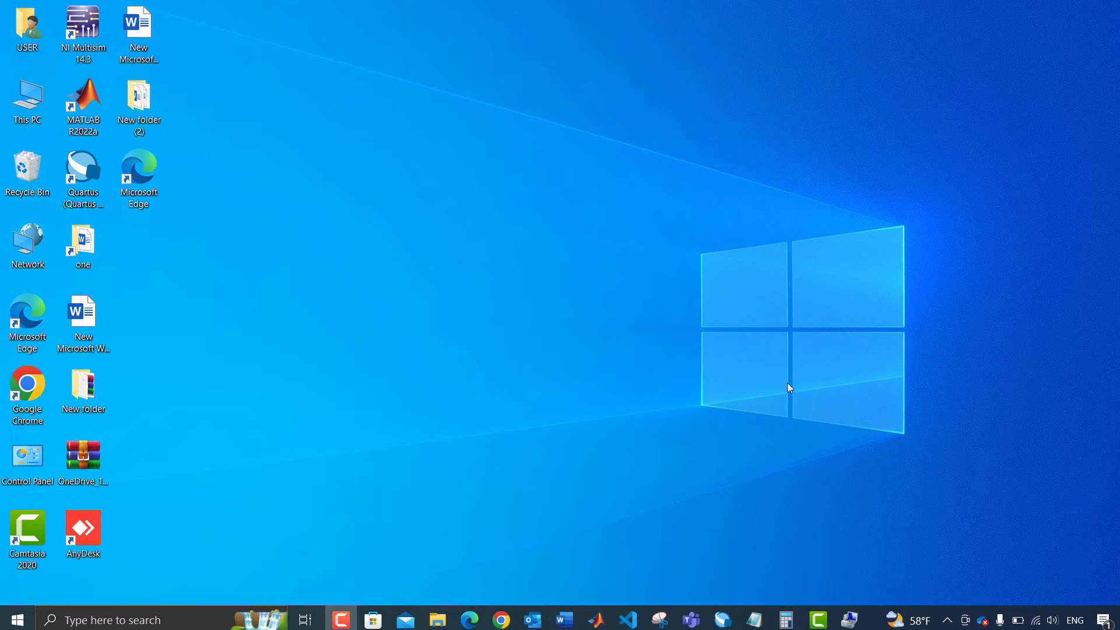
Find Command Prompt, run it as administrator and move its window toward the middle of the desktop
{"action": "left_click", "coordinate": [149, 615]}
{"action": "type", "text": "cmd"}
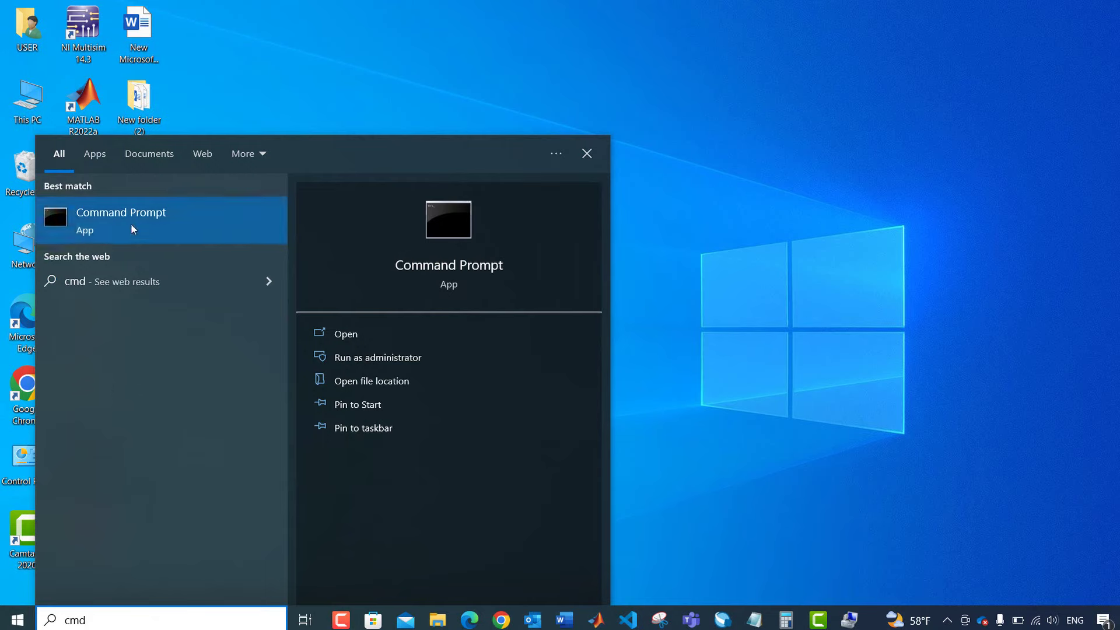
{"action": "right_click", "coordinate": [132, 225]}
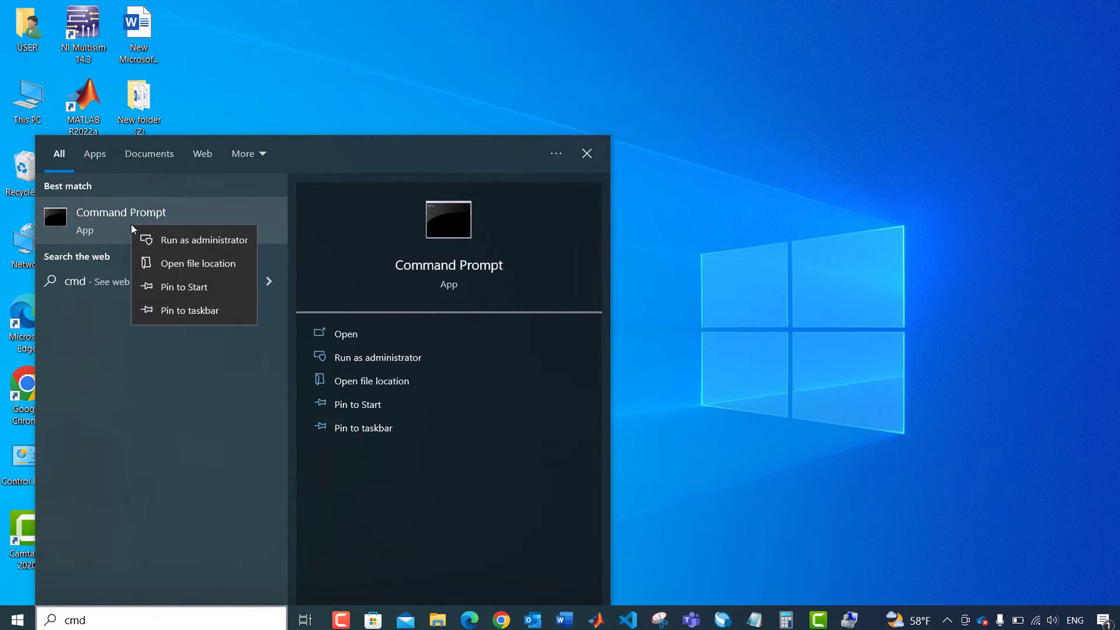
{"action": "left_click", "coordinate": [169, 241]}
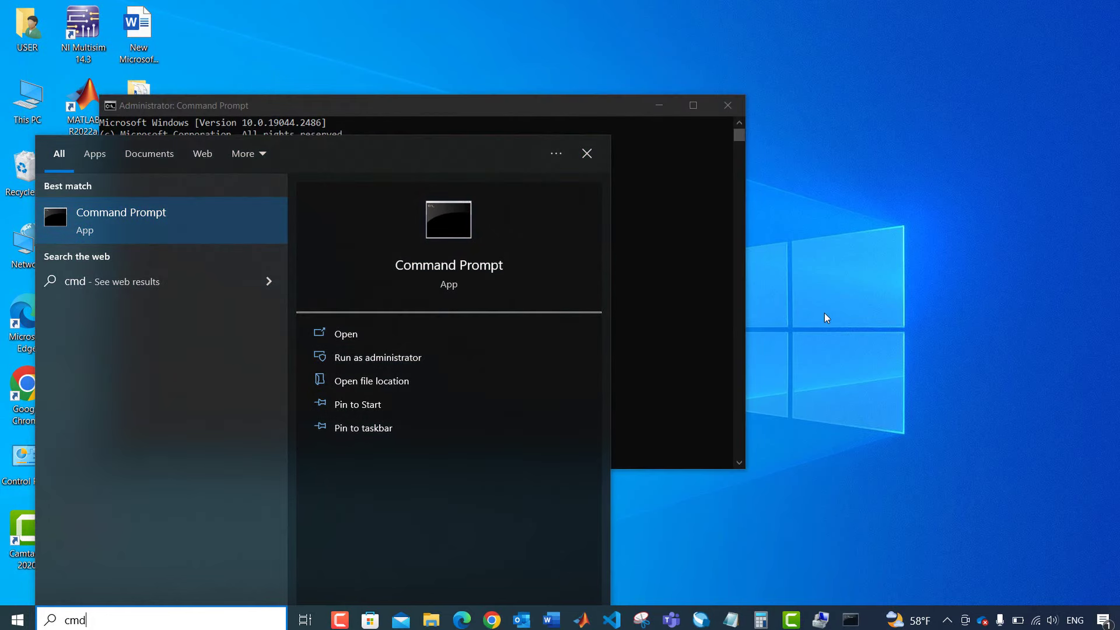
{"action": "left_click_drag", "start_coordinate": [369, 108], "coordinate": [482, 128]}
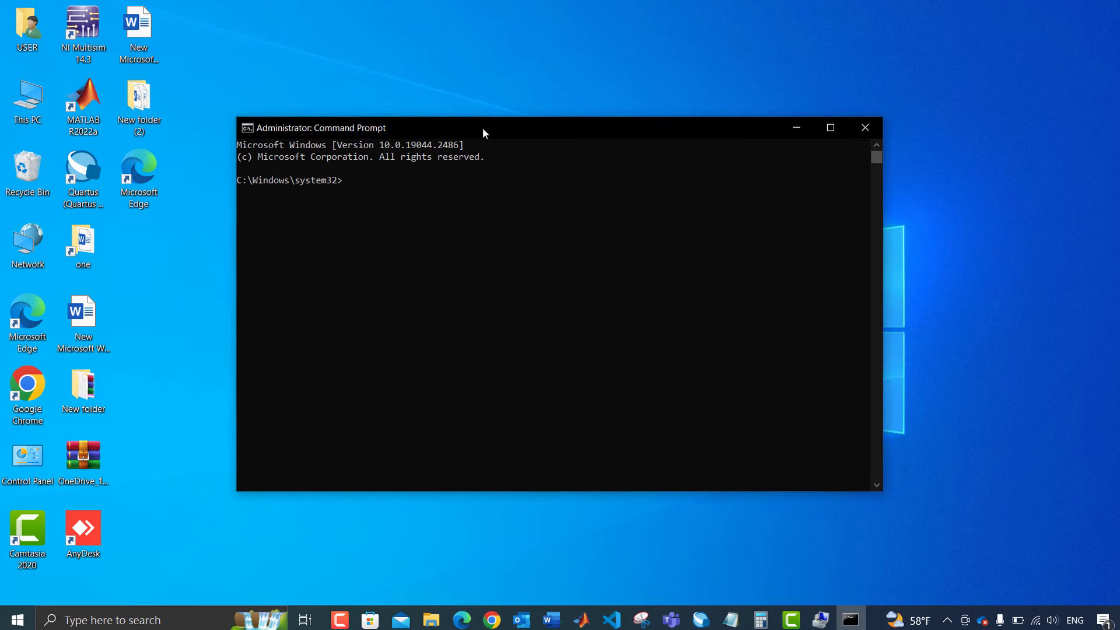
Run "netsh winsock reset" and "netsh int ip reset resetlog.txt" in the administrator Command Prompt, and close it
{"action": "type", "text": "netsh winsock reset"}
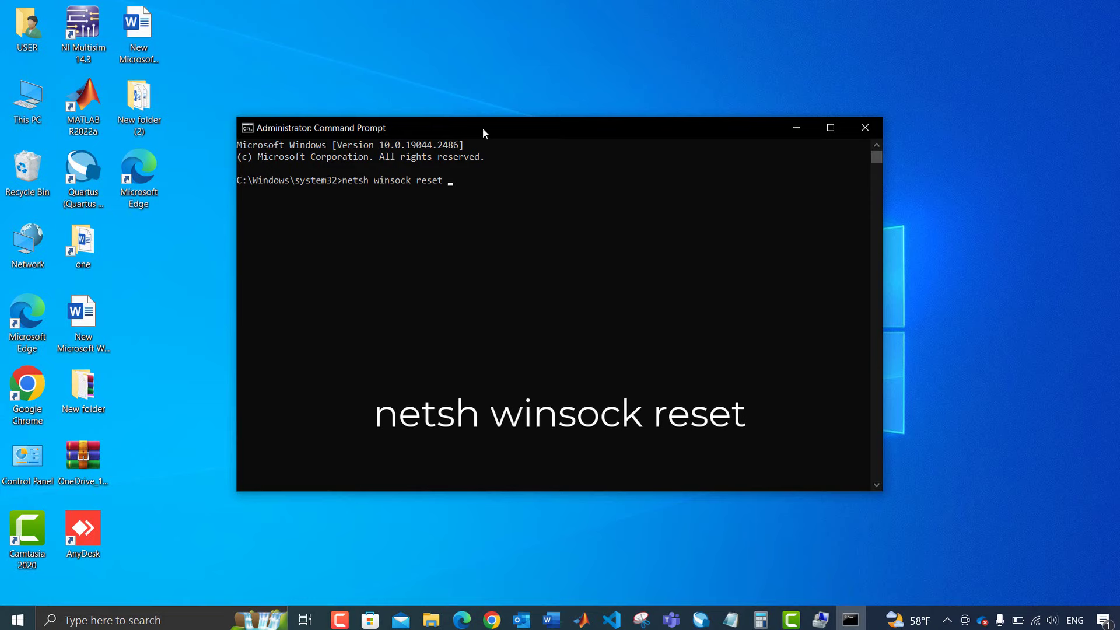
{"action": "key", "text": "Return"}
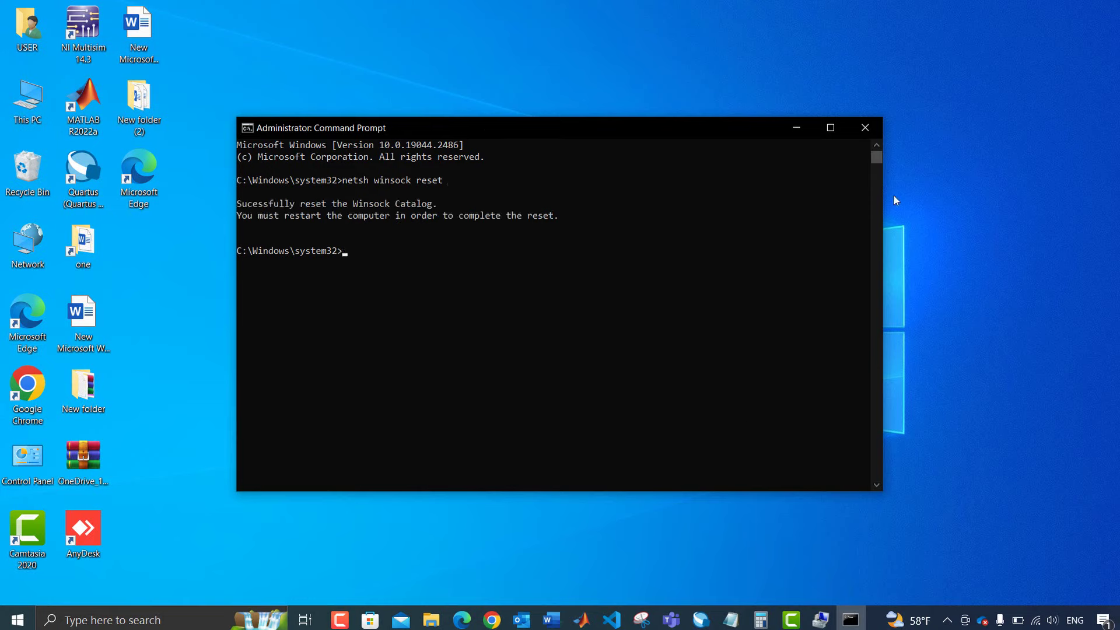
{"action": "type", "text": "netsh int ip reset resetlog.txt"}
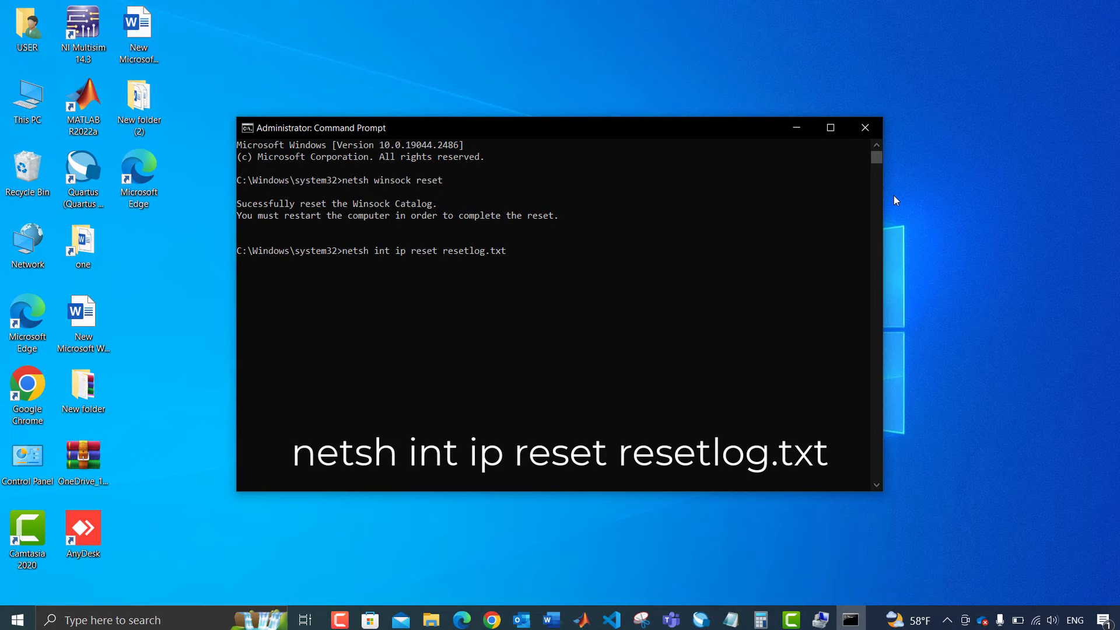
{"action": "key", "text": "Return"}
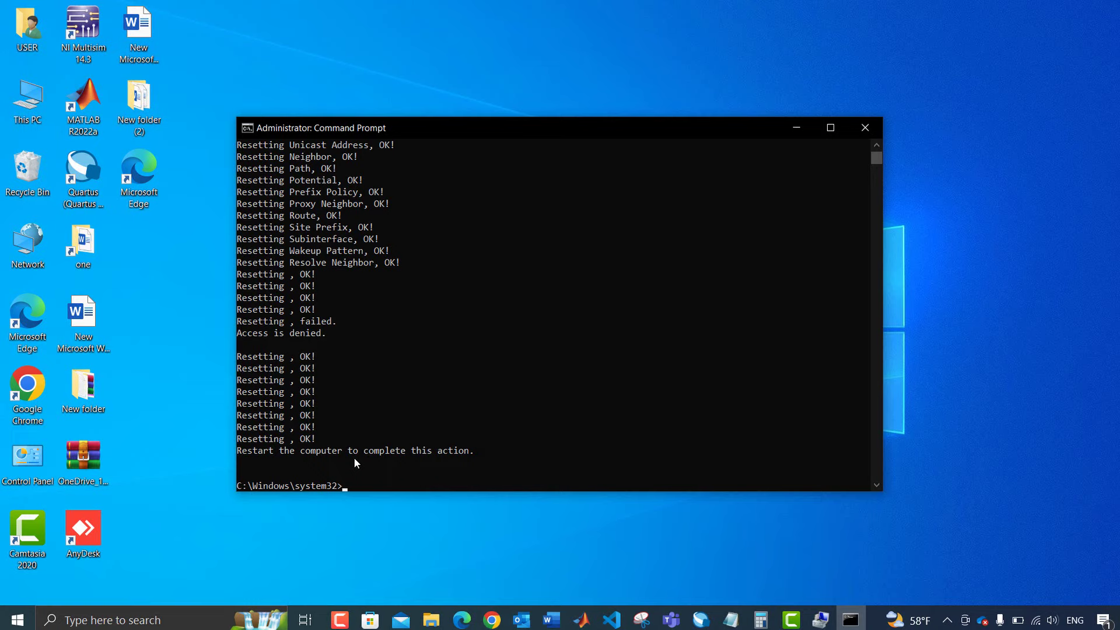
{"action": "left_click", "coordinate": [857, 137]}
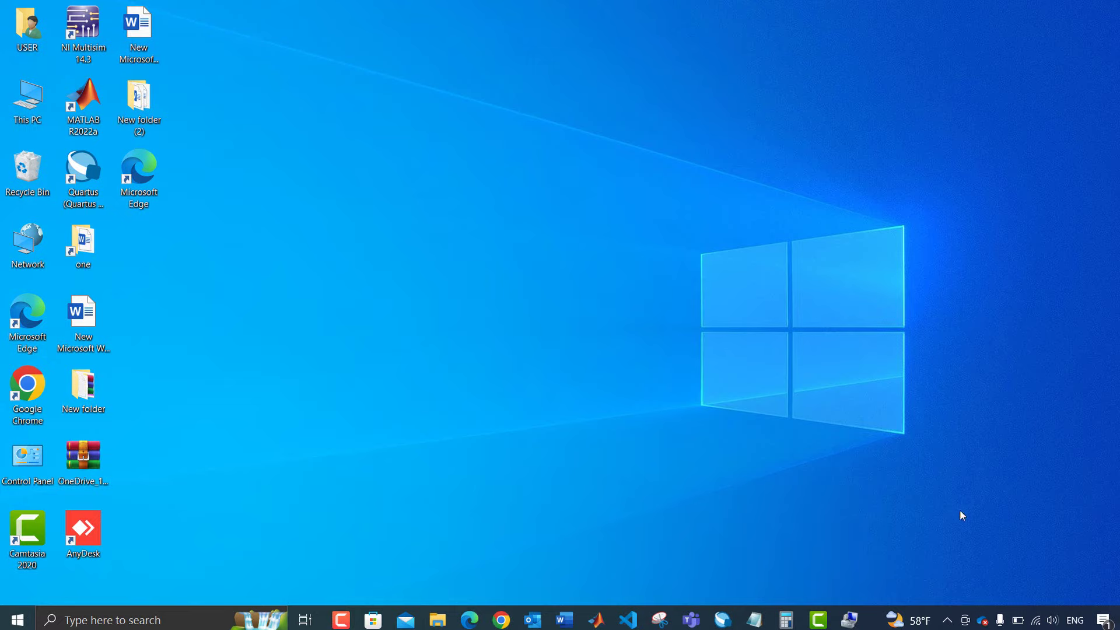
Start the Windows network troubleshooter and run the diagnosis on the Wi-Fi adapter
{"action": "right_click", "coordinate": [1037, 623]}
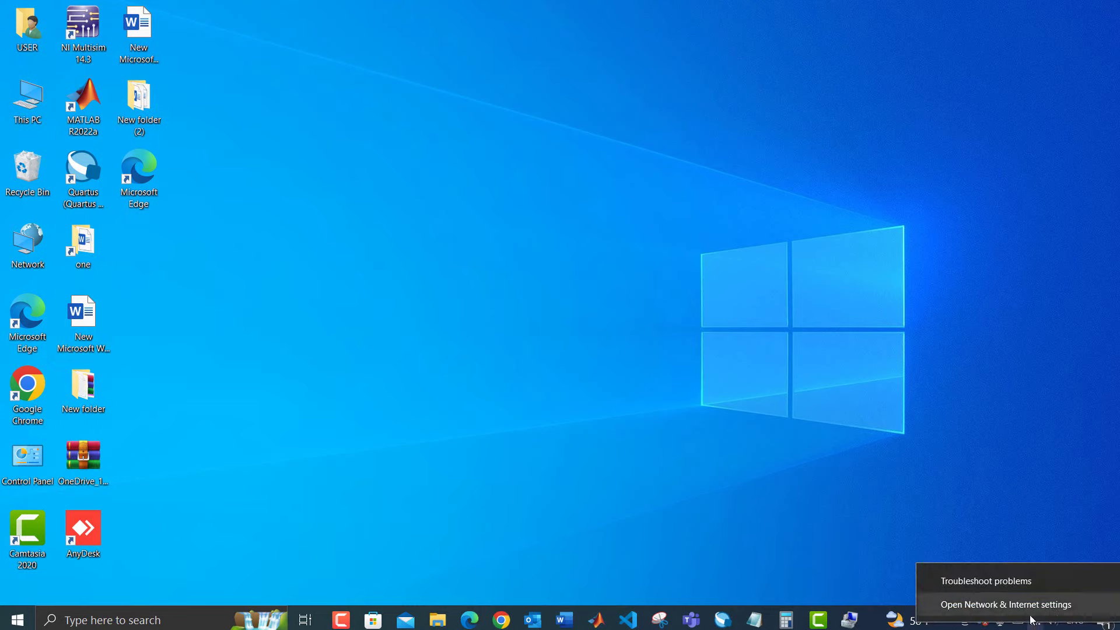
{"action": "left_click", "coordinate": [997, 582]}
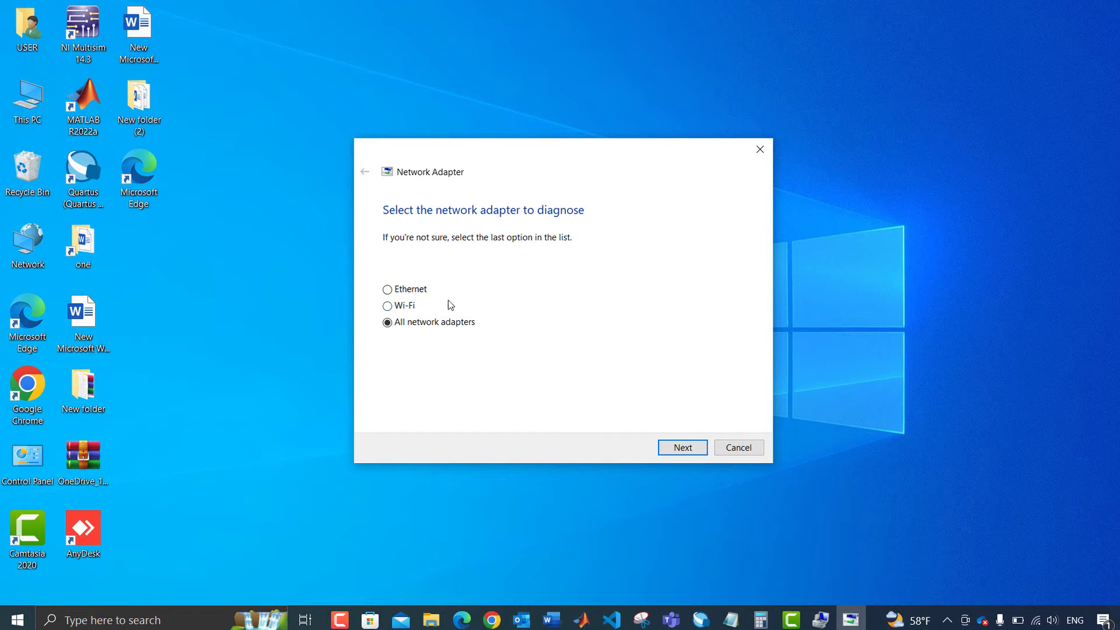
{"action": "left_click", "coordinate": [388, 306]}
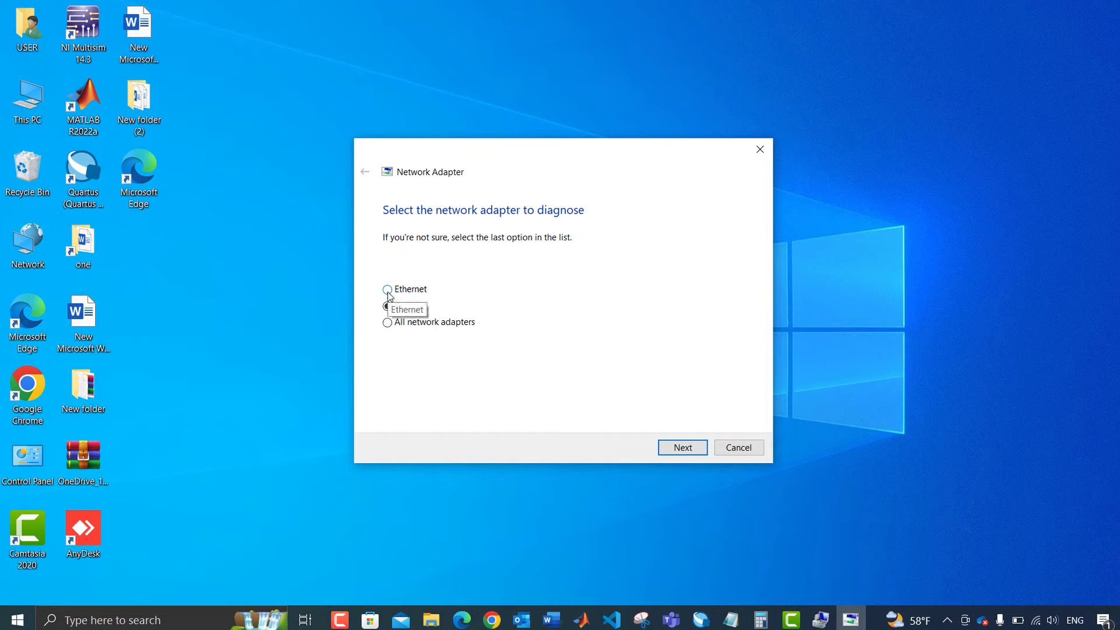
{"action": "left_click", "coordinate": [387, 289]}
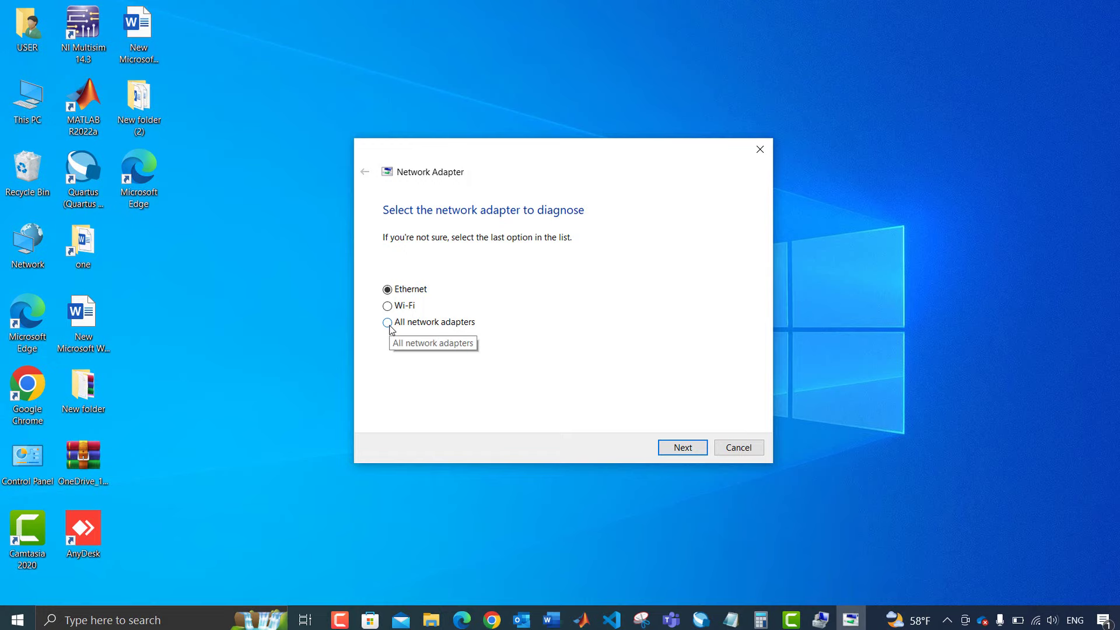
{"action": "left_click", "coordinate": [387, 305]}
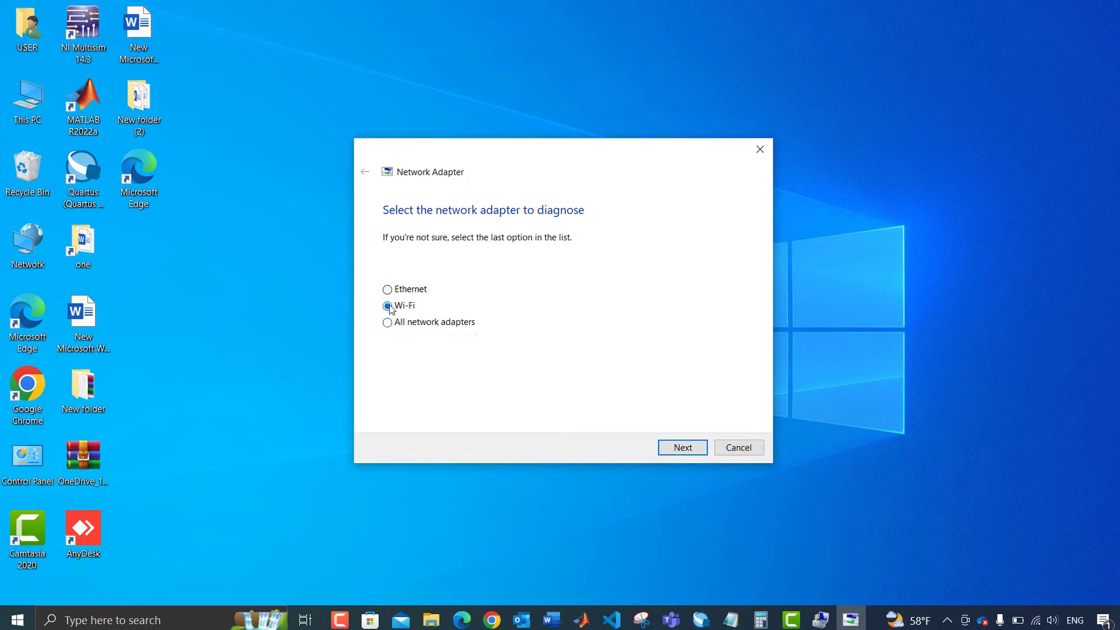
{"action": "left_click", "coordinate": [683, 448]}
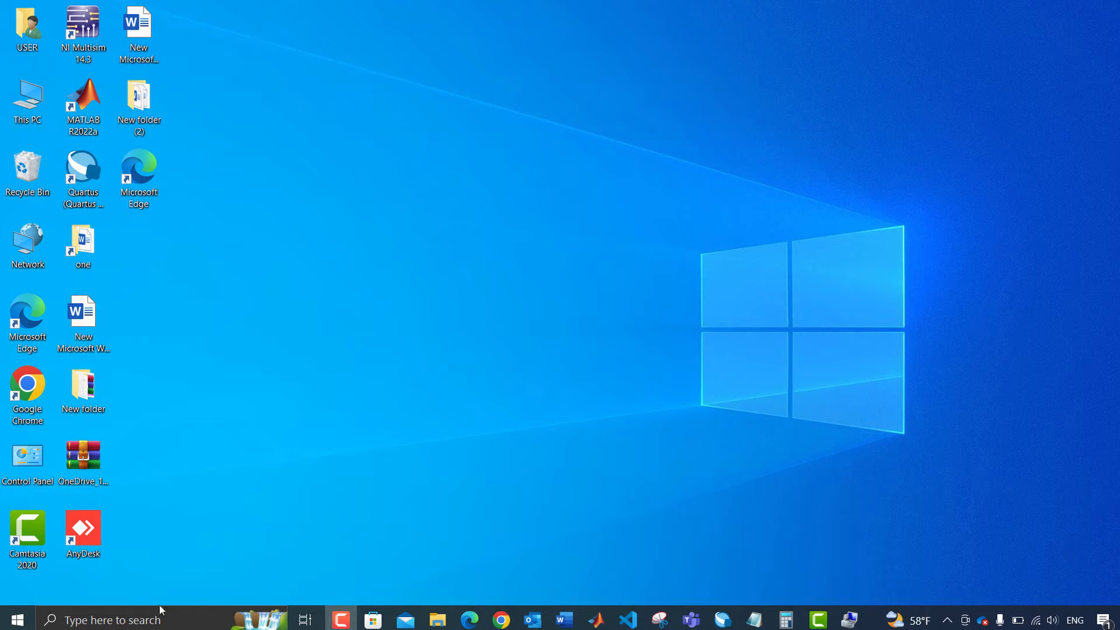
Find and open Control Panel, maximize its window and display the items as large icons
{"action": "left_click", "coordinate": [138, 617]}
{"action": "type", "text": "con"}
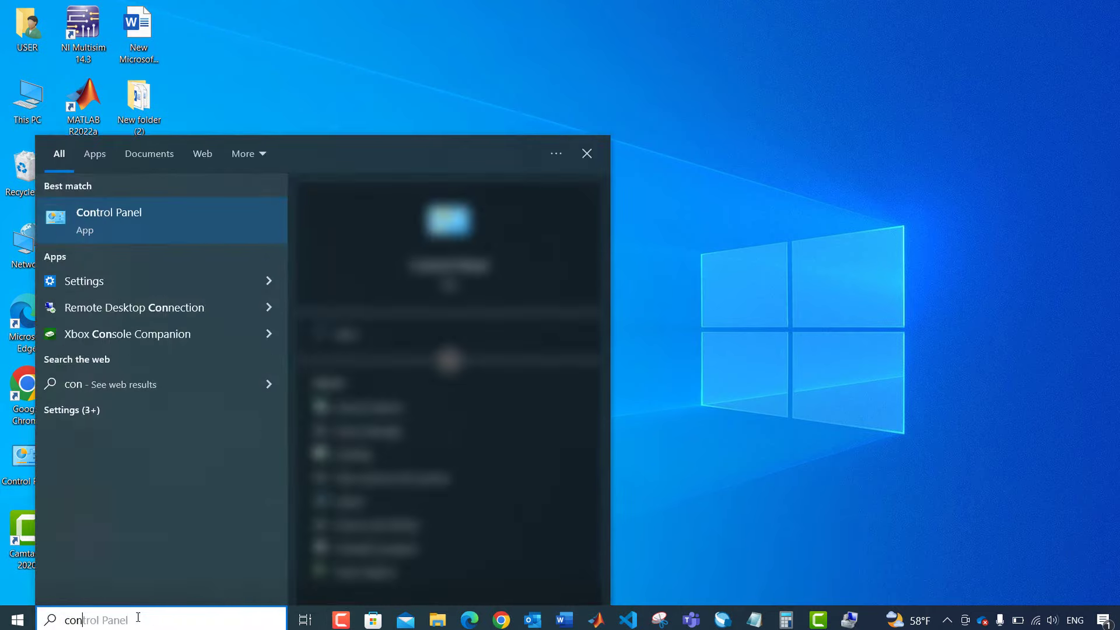
{"action": "left_click", "coordinate": [106, 210]}
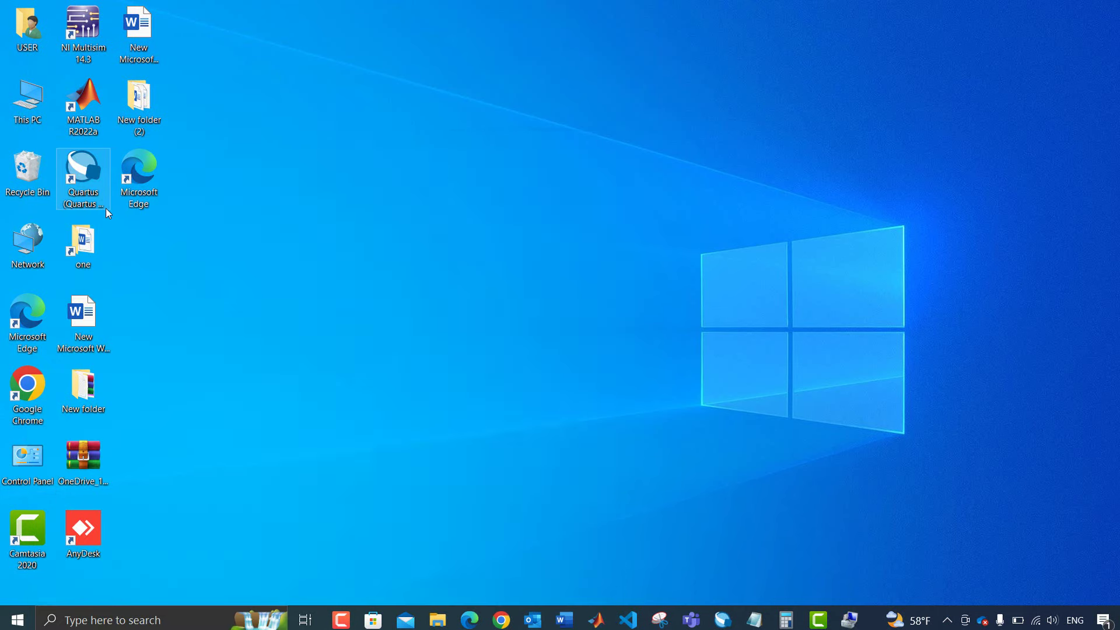
{"action": "double_click", "coordinate": [928, 137]}
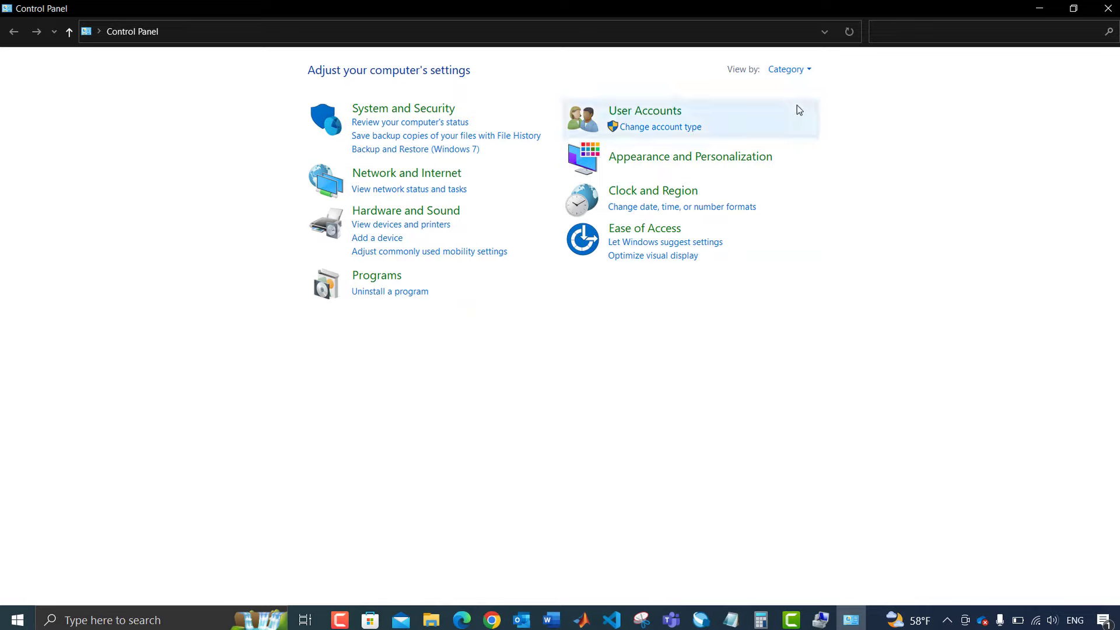
{"action": "left_click", "coordinate": [787, 71]}
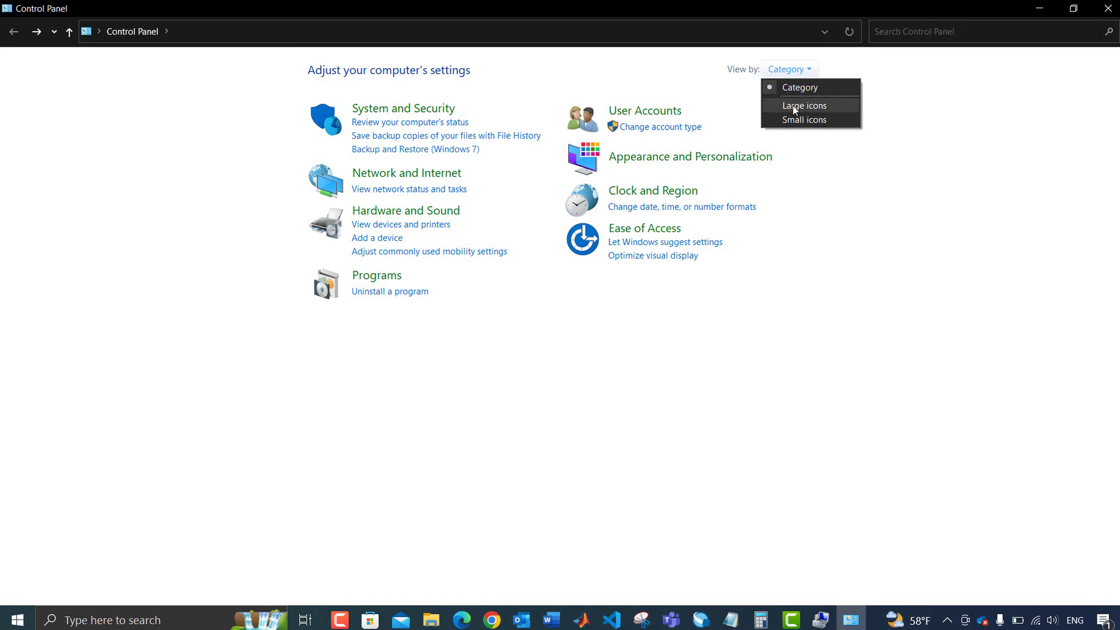
{"action": "left_click", "coordinate": [793, 105]}
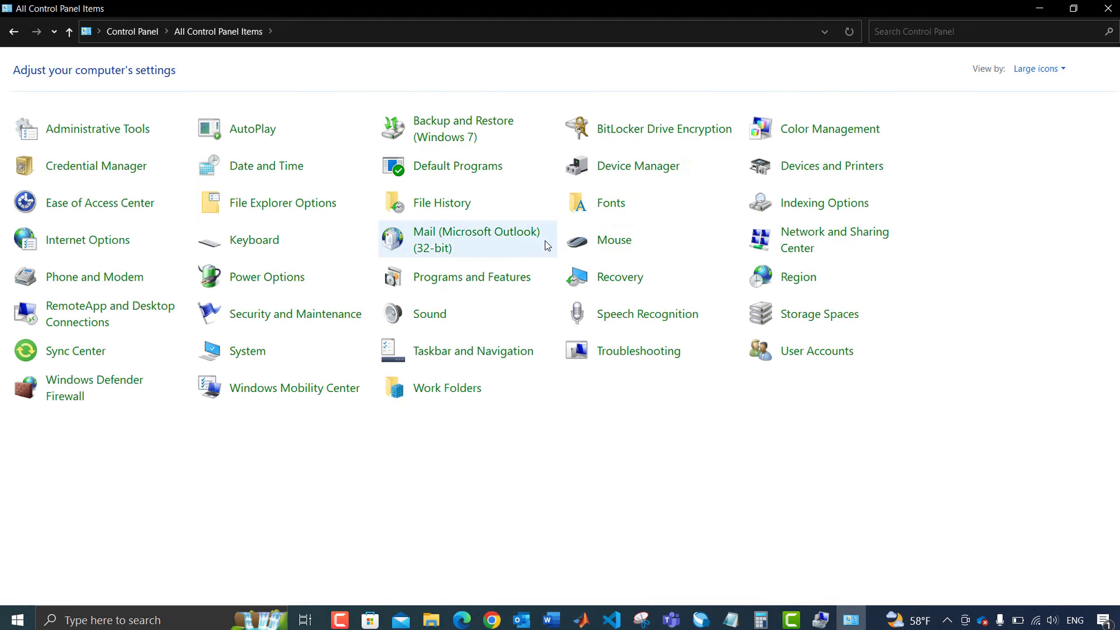
Open the advanced power settings of the Balanced plan from Power Options and move the dialog toward the middle of the screen
{"action": "left_click", "coordinate": [283, 284]}
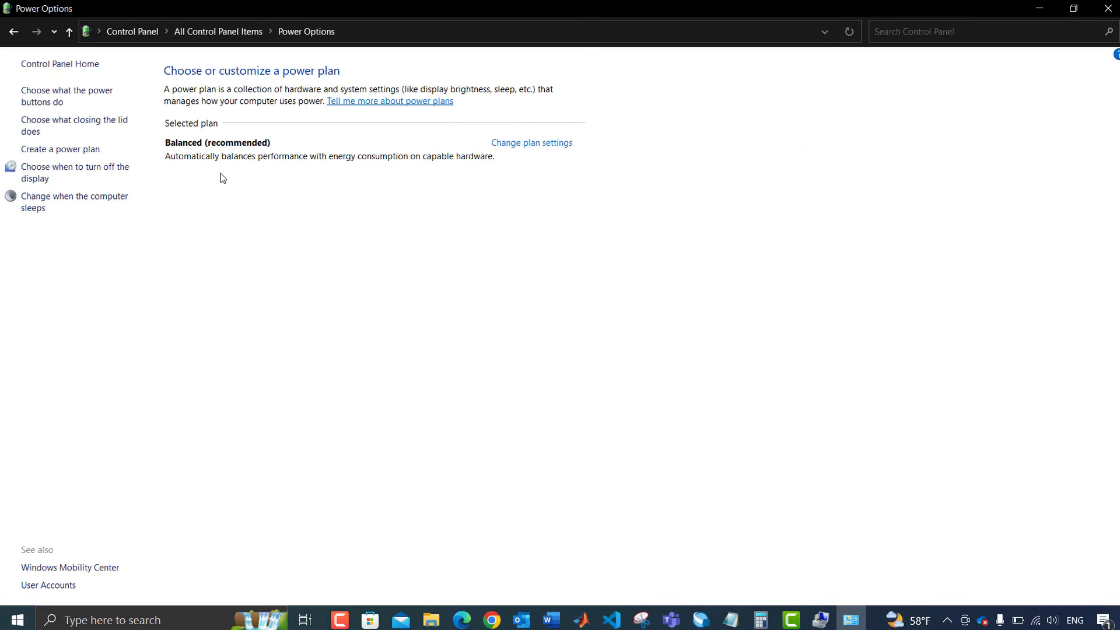
{"action": "left_click", "coordinate": [514, 145]}
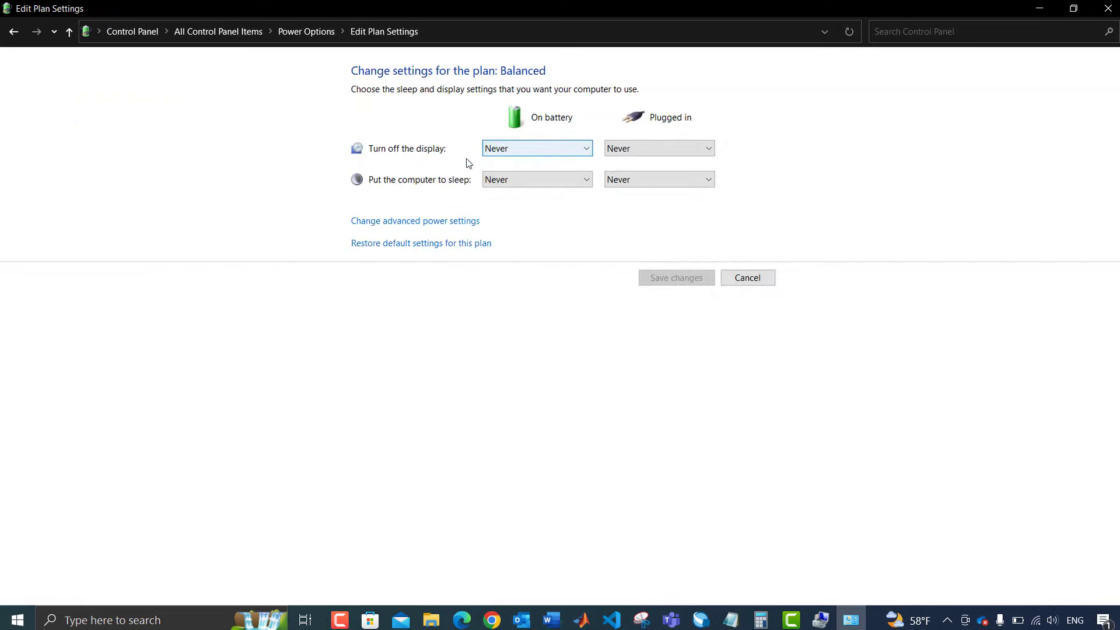
{"action": "left_click", "coordinate": [385, 222]}
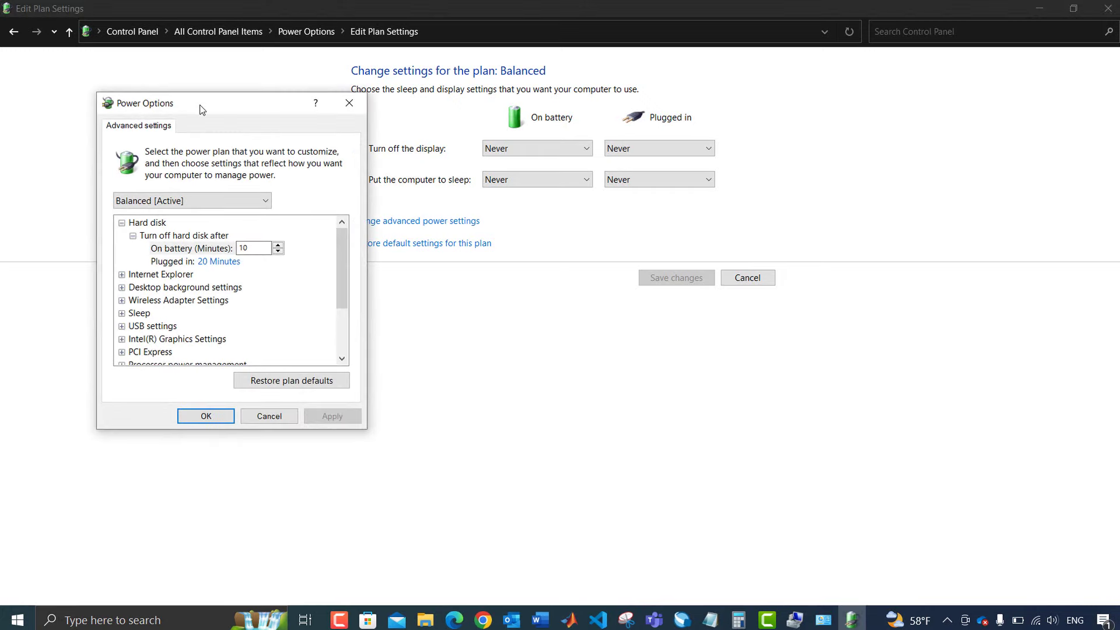
{"action": "left_click_drag", "start_coordinate": [200, 106], "coordinate": [480, 140]}
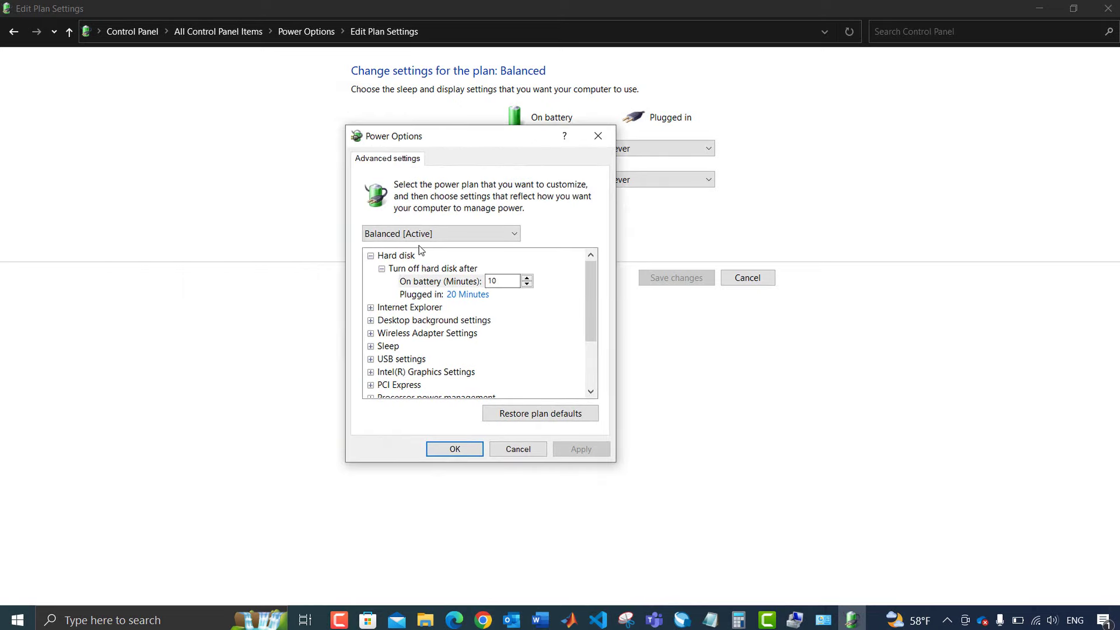
Set the wireless adapter's Power Saving Mode on battery to Maximum Performance, apply the change and close the advanced power settings
{"action": "left_click", "coordinate": [371, 334]}
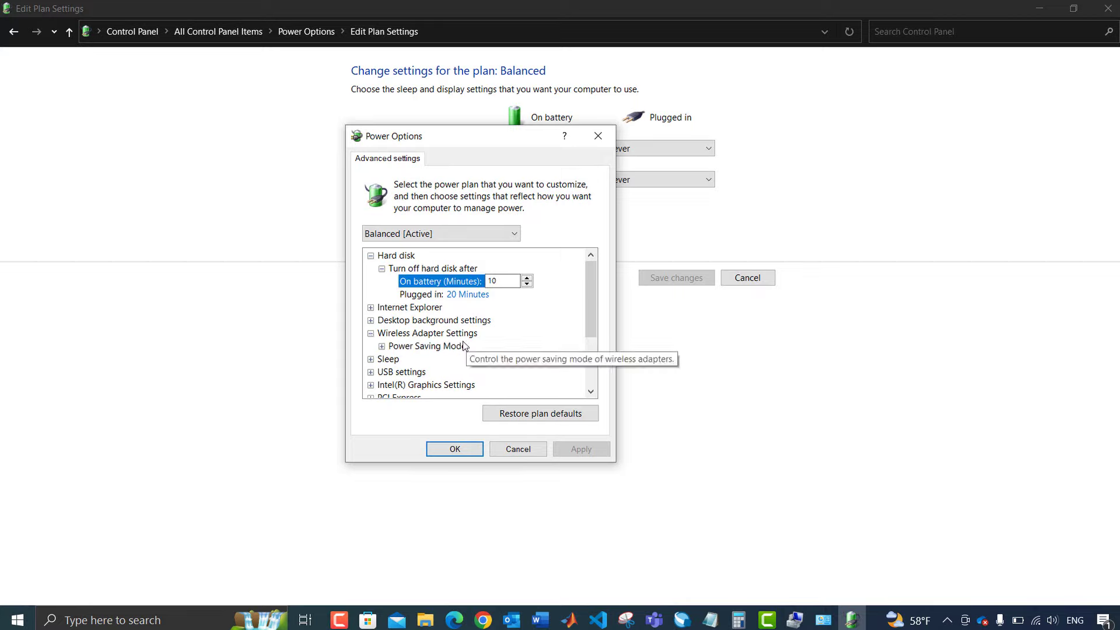
{"action": "left_click", "coordinate": [382, 348]}
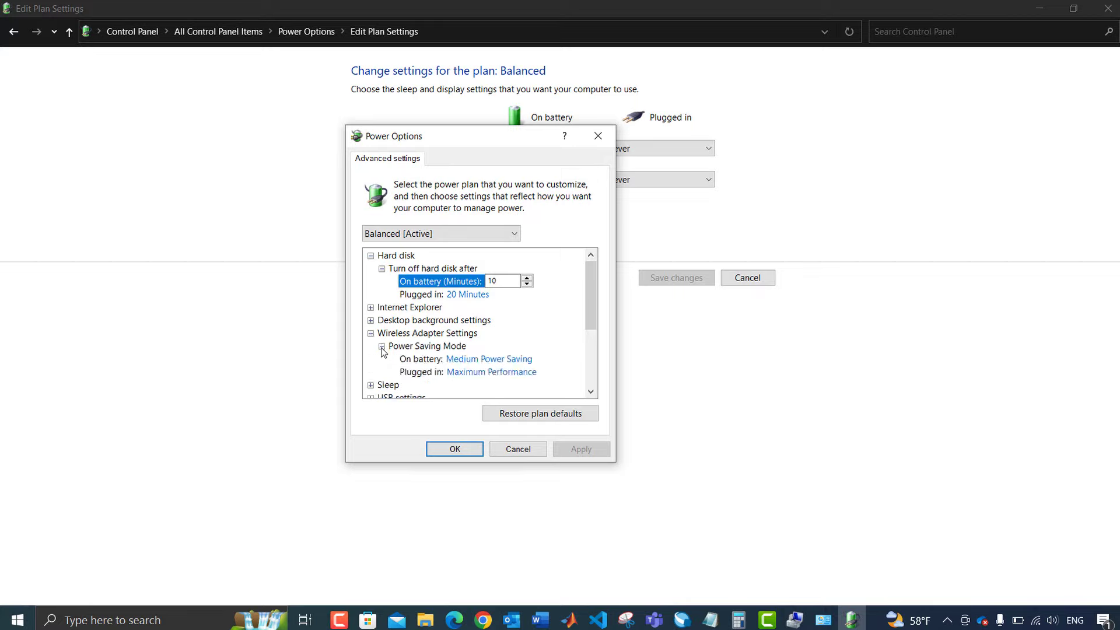
{"action": "left_click", "coordinate": [474, 363]}
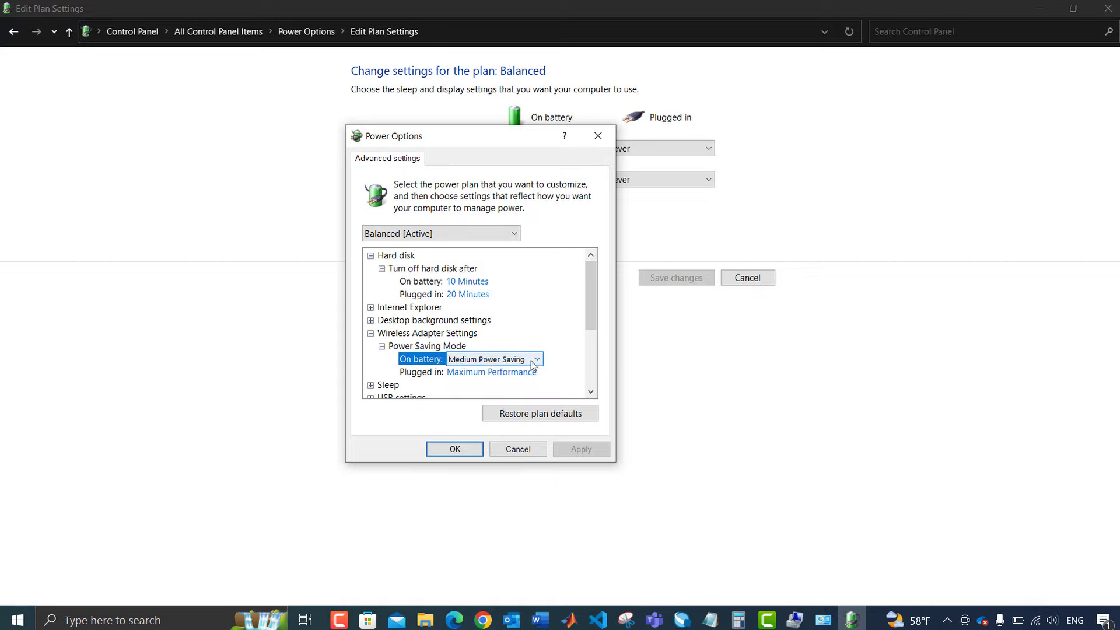
{"action": "left_click", "coordinate": [537, 361]}
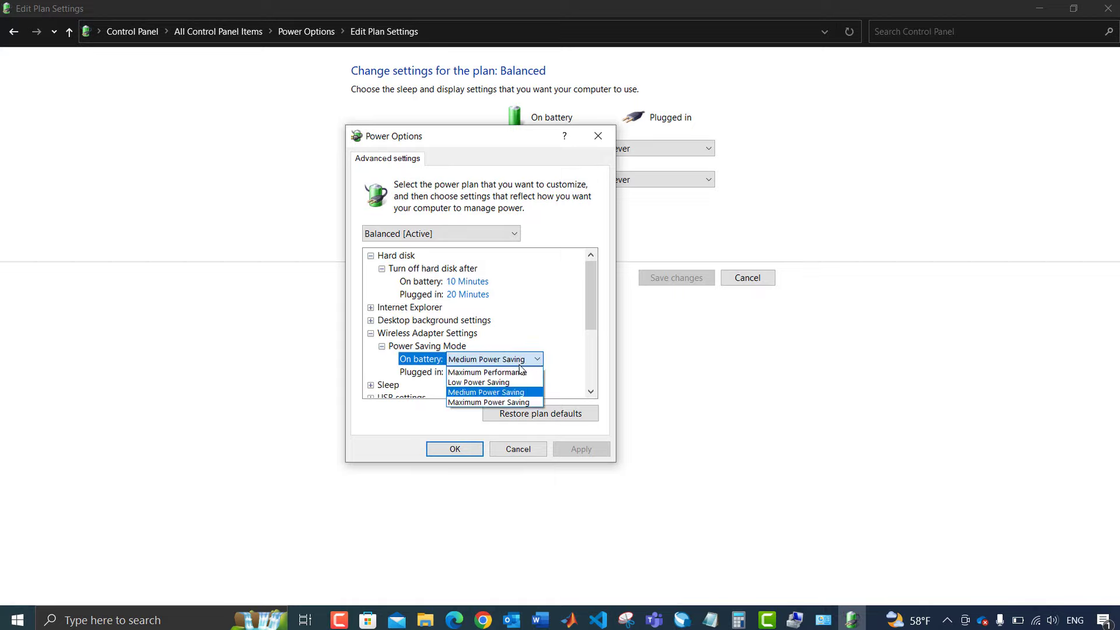
{"action": "left_click", "coordinate": [498, 373]}
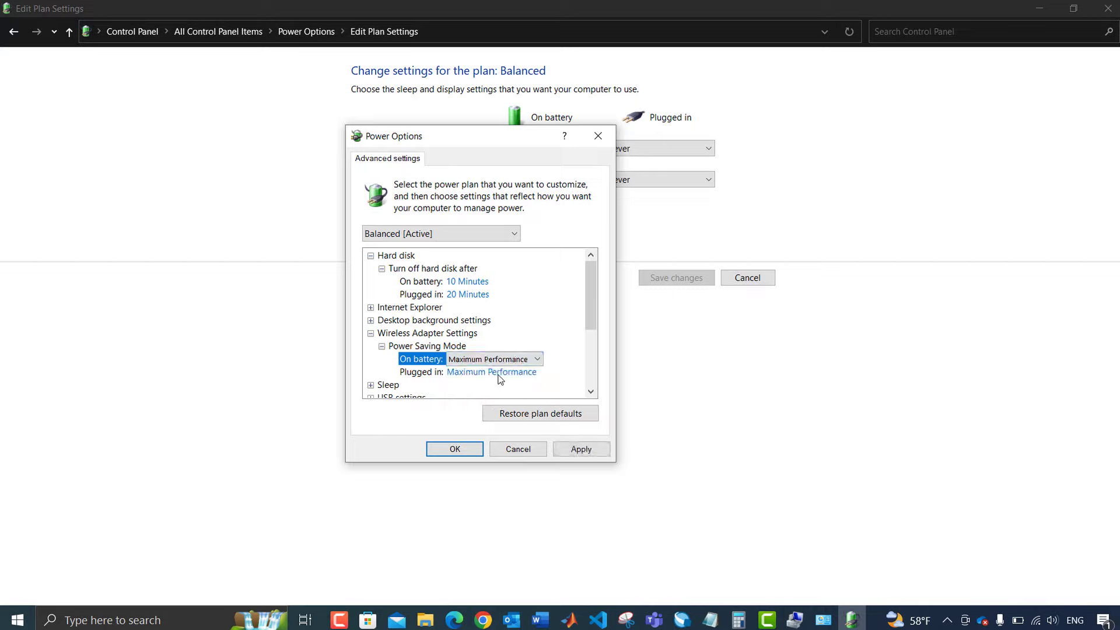
{"action": "left_click", "coordinate": [576, 450]}
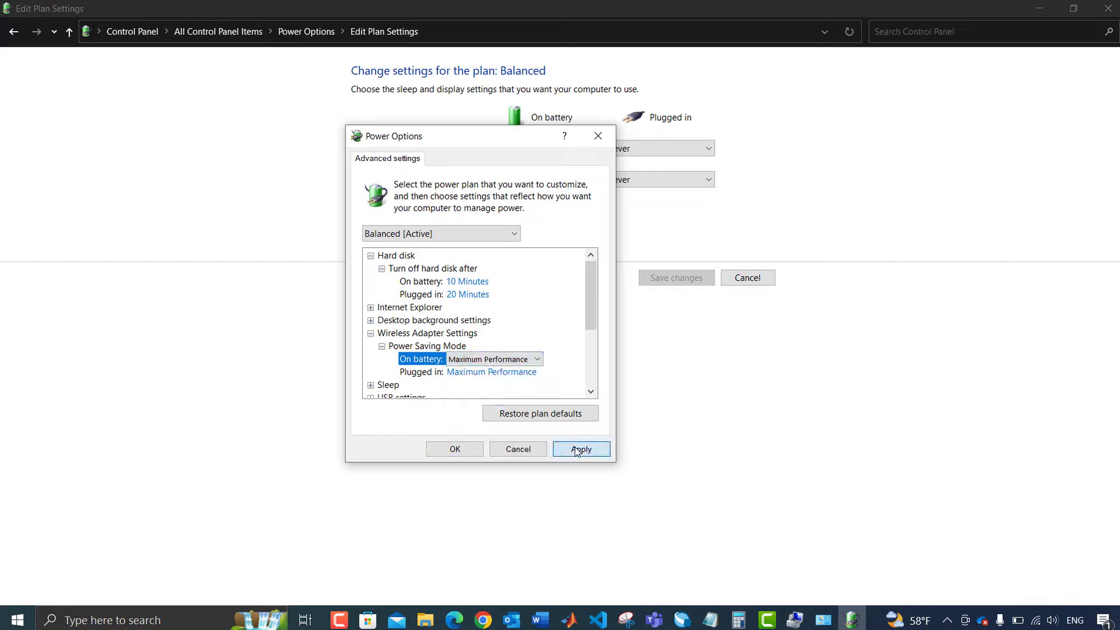
{"action": "left_click", "coordinate": [443, 449]}
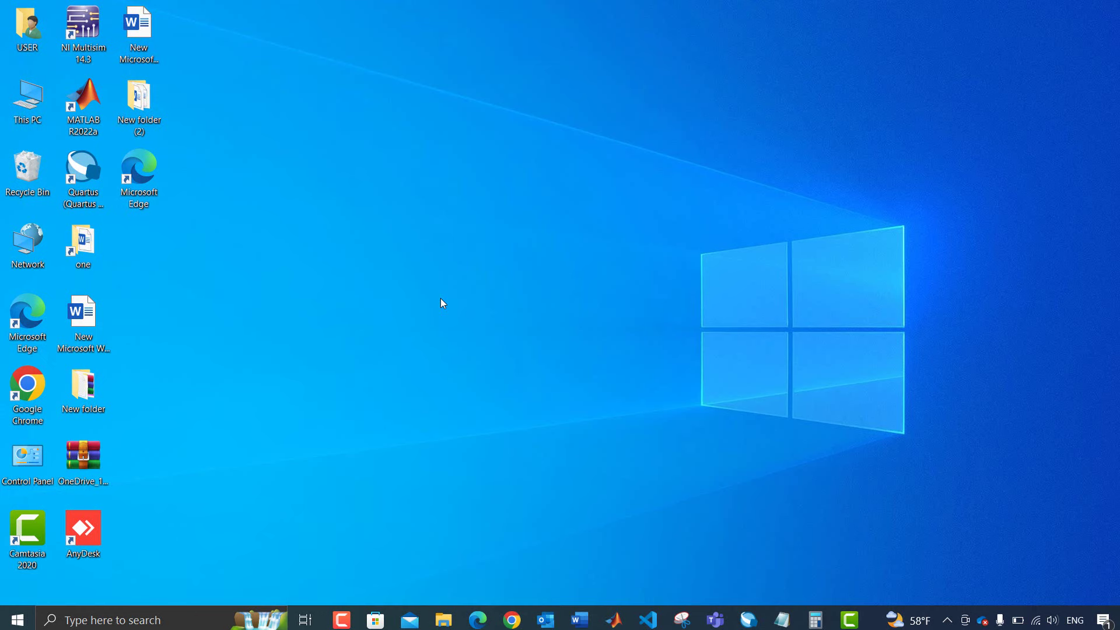
Open Computer Management for This PC, maximize its window and show Device Manager
{"action": "right_click", "coordinate": [25, 104]}
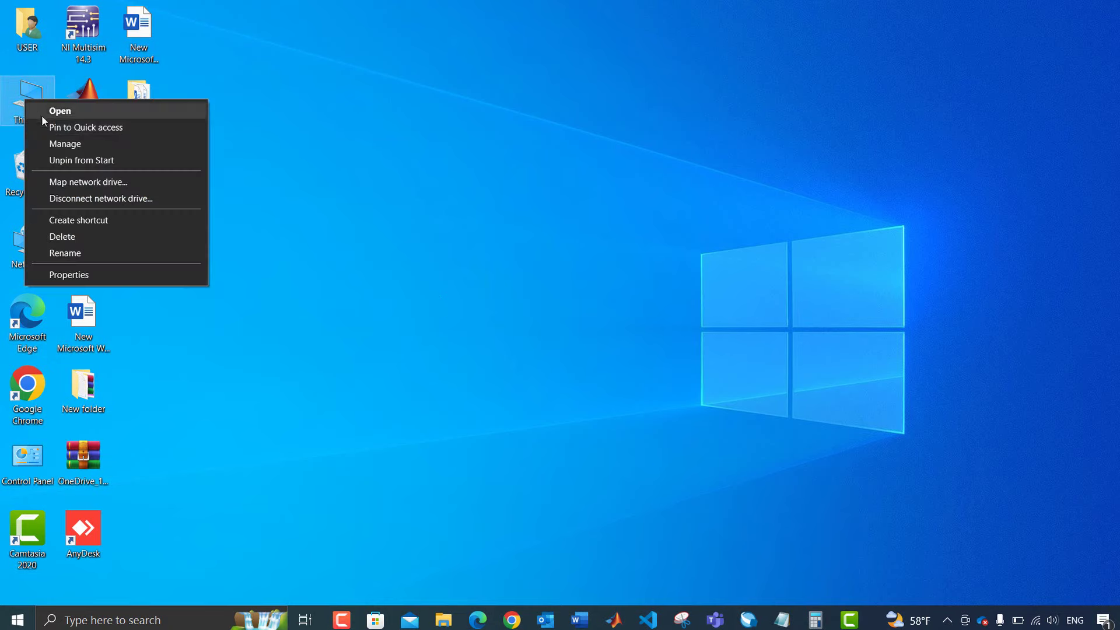
{"action": "left_click", "coordinate": [52, 145]}
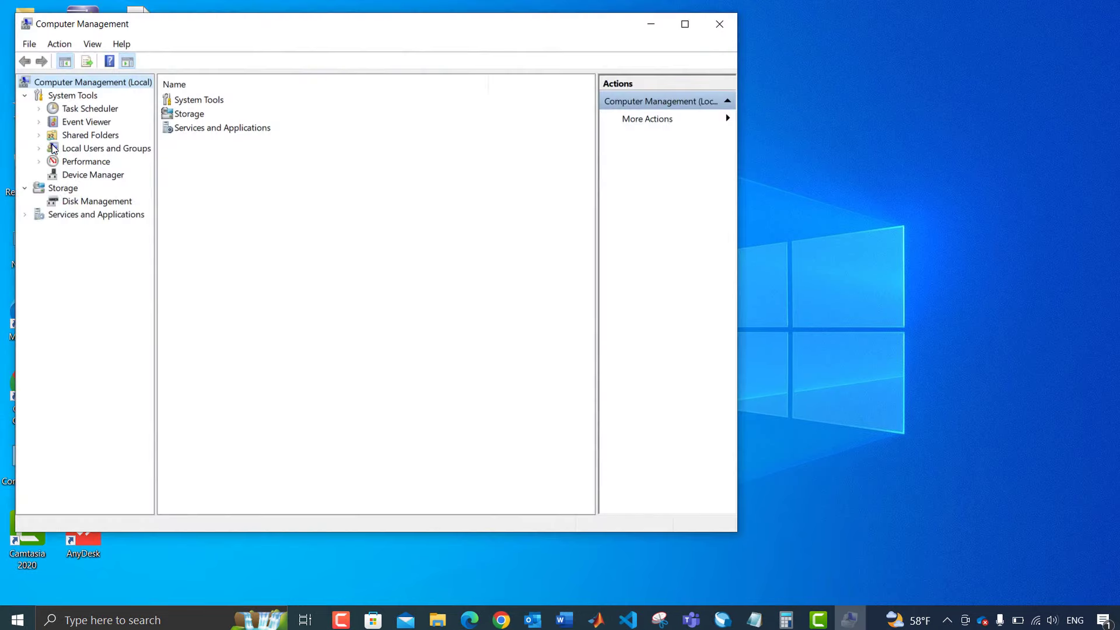
{"action": "left_click", "coordinate": [685, 24]}
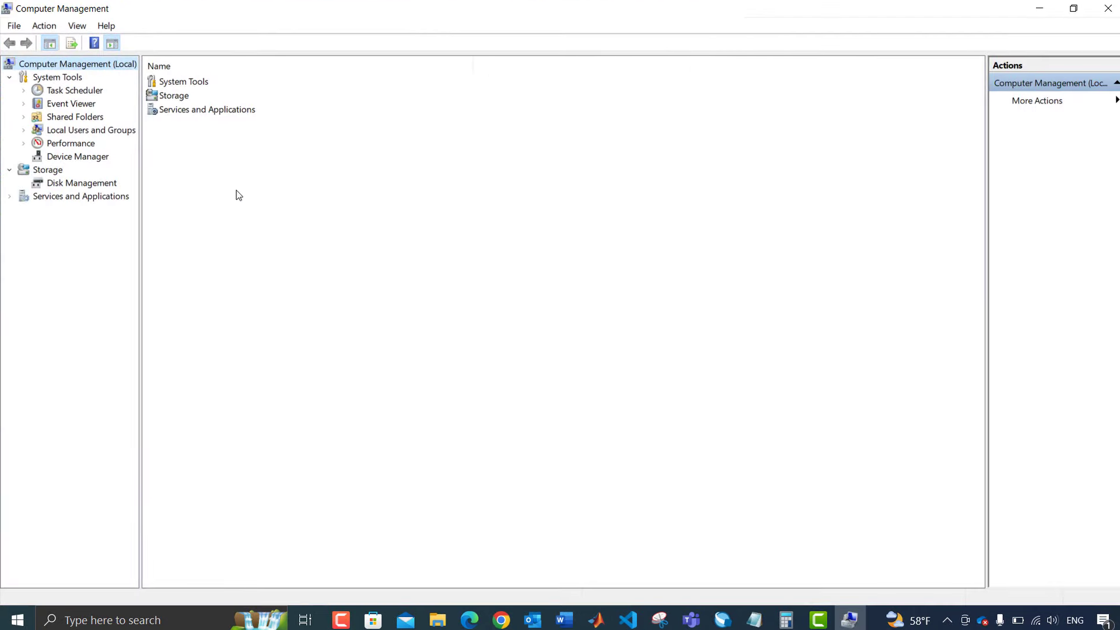
{"action": "left_click", "coordinate": [76, 158]}
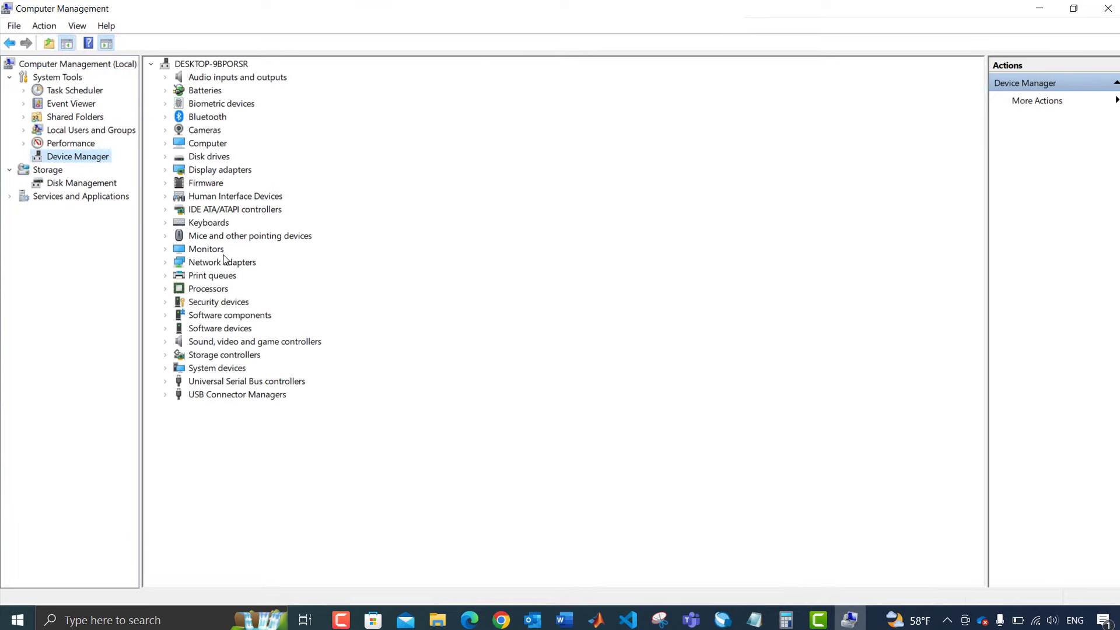
Open the properties of the Intel(R) Wi-Fi 6 AX201 160MHz adapter under Network adapters
{"action": "left_click", "coordinate": [164, 264]}
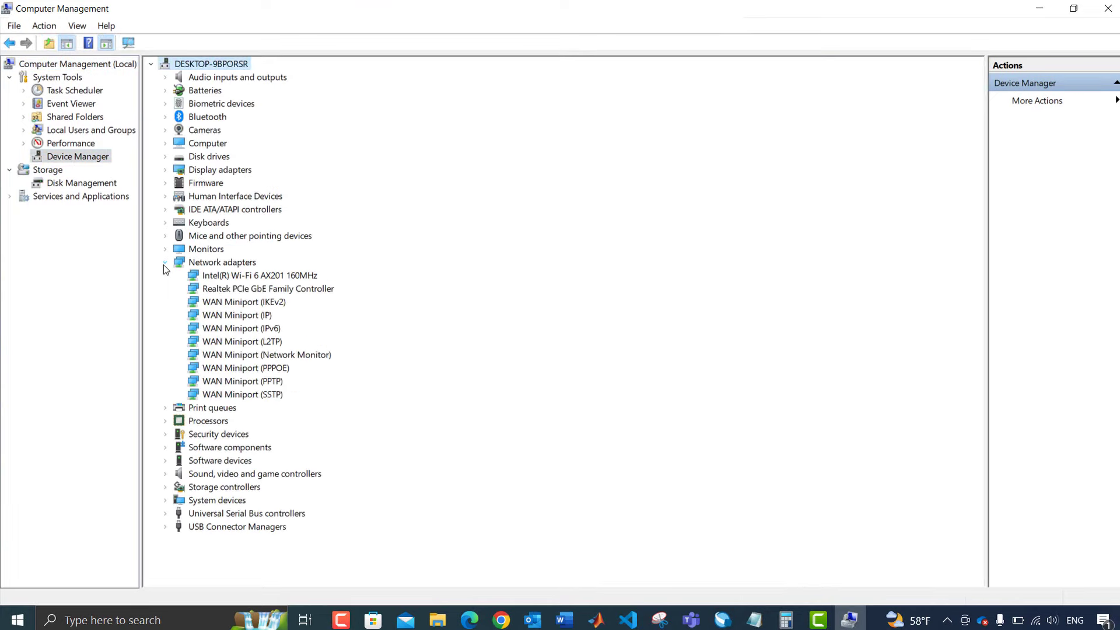
{"action": "left_click", "coordinate": [240, 278]}
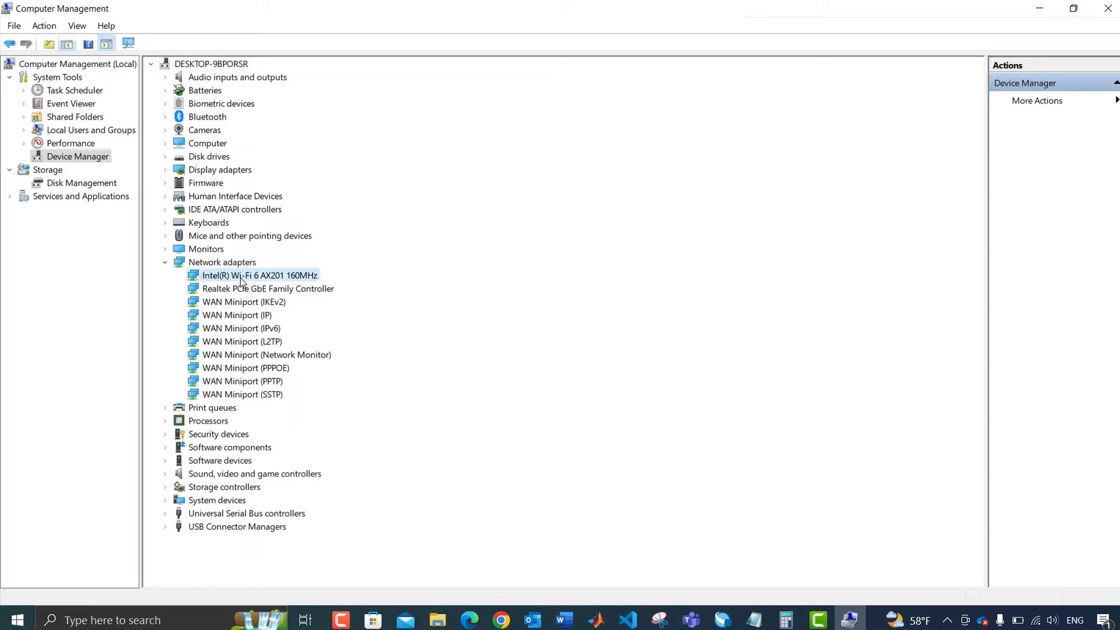
{"action": "right_click", "coordinate": [240, 280]}
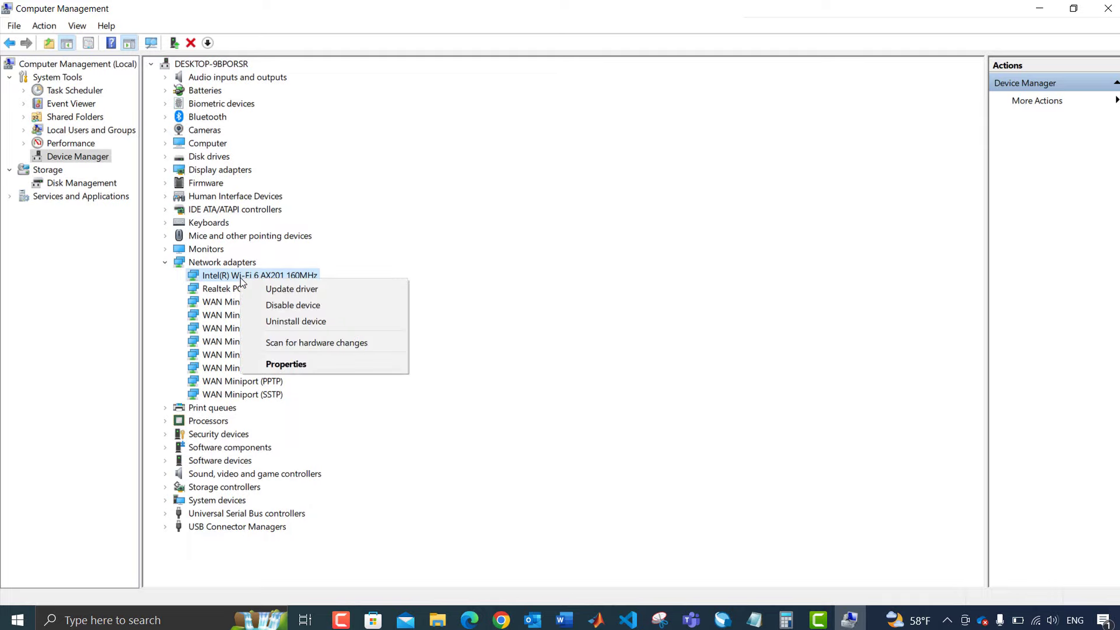
{"action": "left_click", "coordinate": [280, 364]}
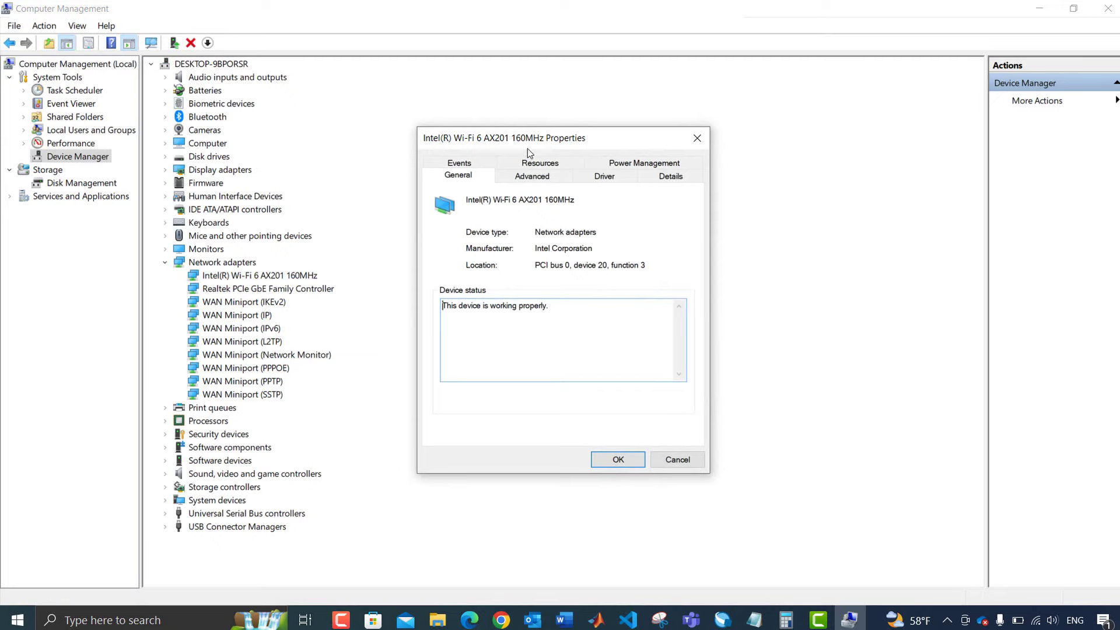
Disallow the computer from turning off the Intel Wi-Fi adapter to save power, confirm the properties and minimize Computer Management
{"action": "left_click_drag", "start_coordinate": [525, 142], "coordinate": [495, 117]}
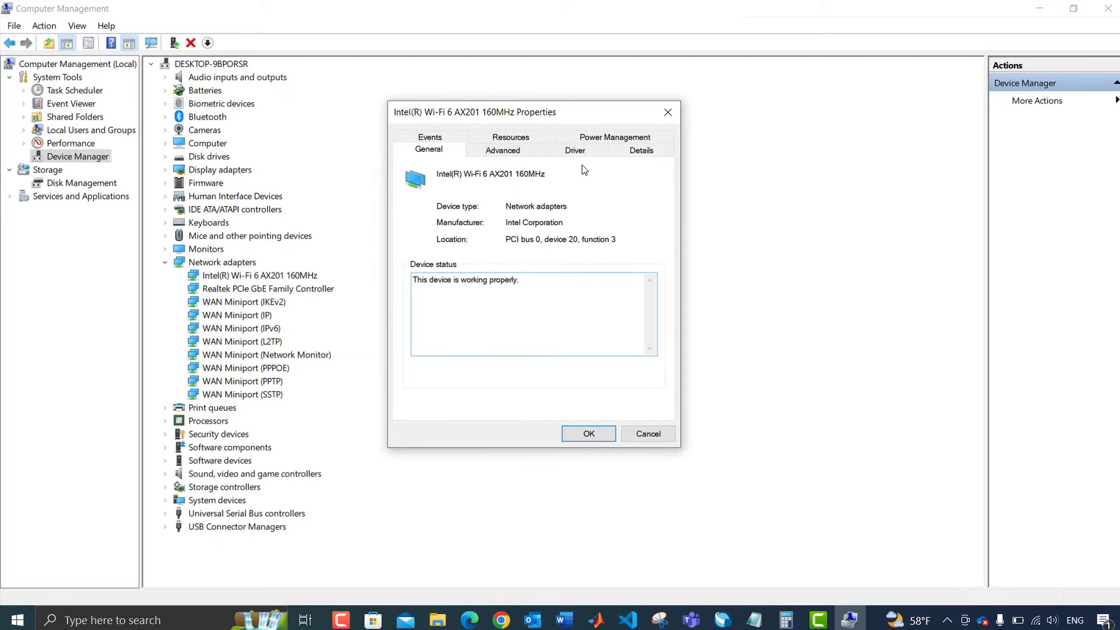
{"action": "left_click", "coordinate": [612, 139]}
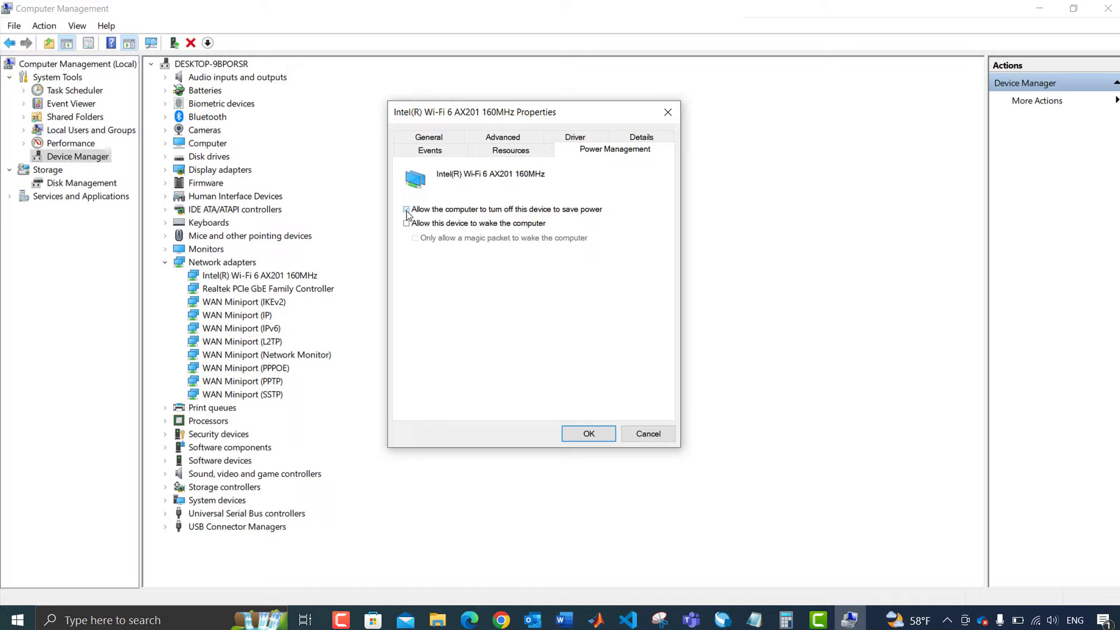
{"action": "left_click", "coordinate": [407, 210]}
{"action": "left_click", "coordinate": [597, 432]}
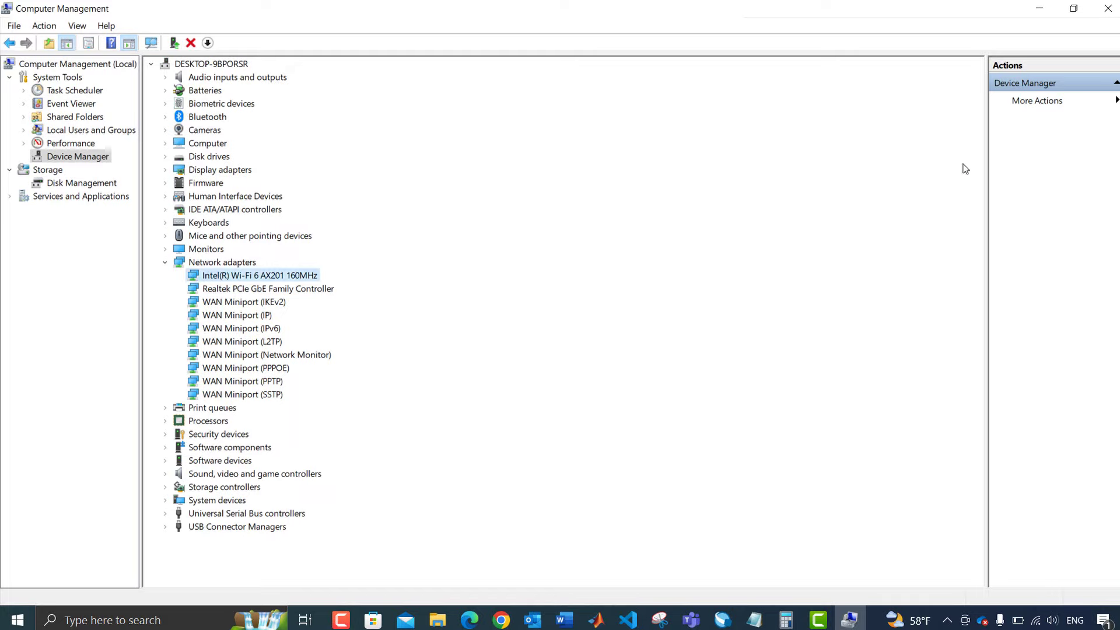
{"action": "left_click", "coordinate": [1039, 8]}
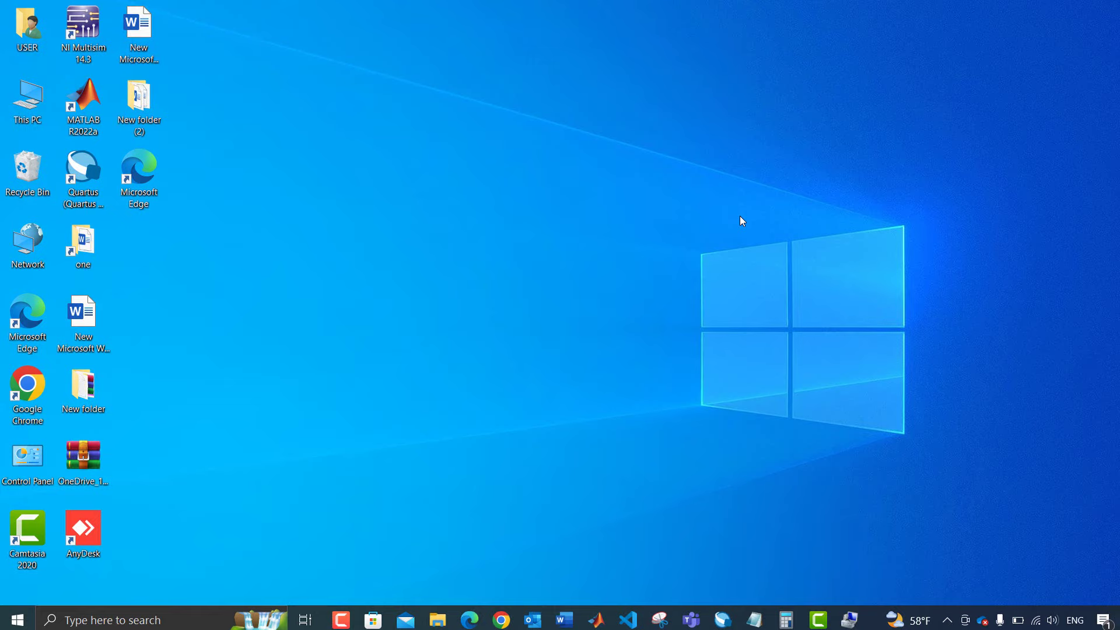
Run a network reset from the Network & Internet settings, confirm it and dismiss the sign-out notice
{"action": "right_click", "coordinate": [1038, 624]}
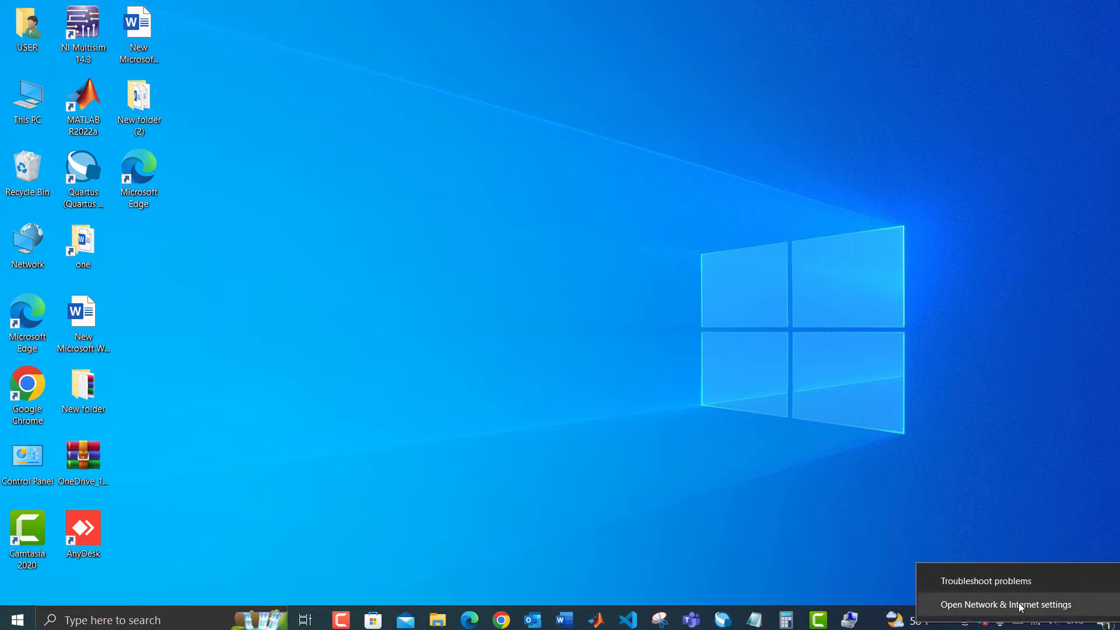
{"action": "left_click", "coordinate": [1020, 606]}
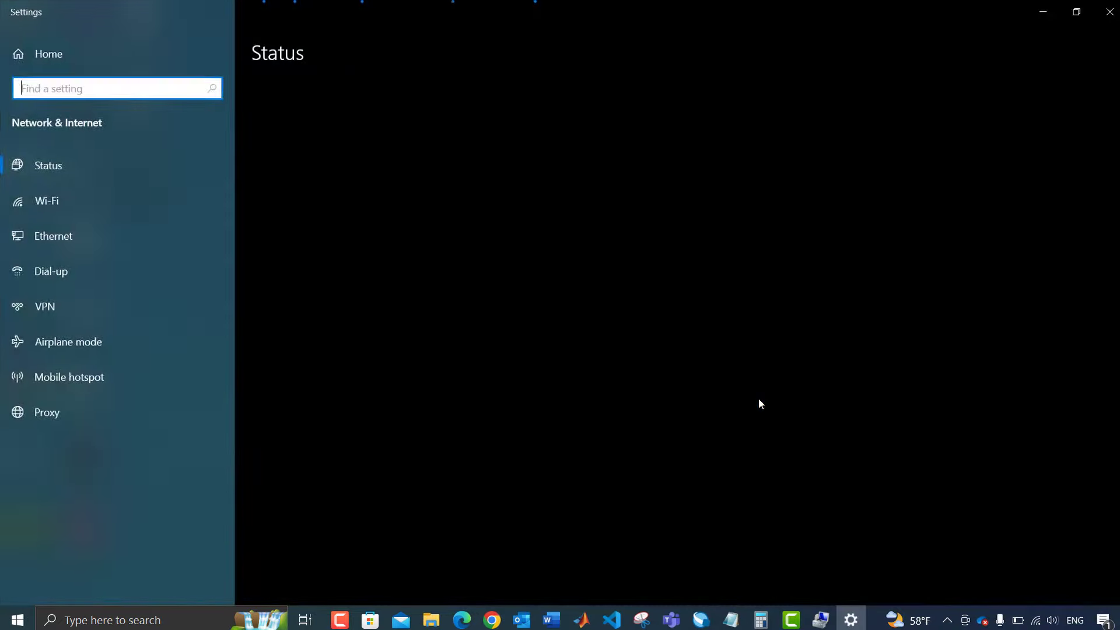
{"action": "scroll", "coordinate": [516, 359], "scroll_direction": "down", "scroll_amount": 3}
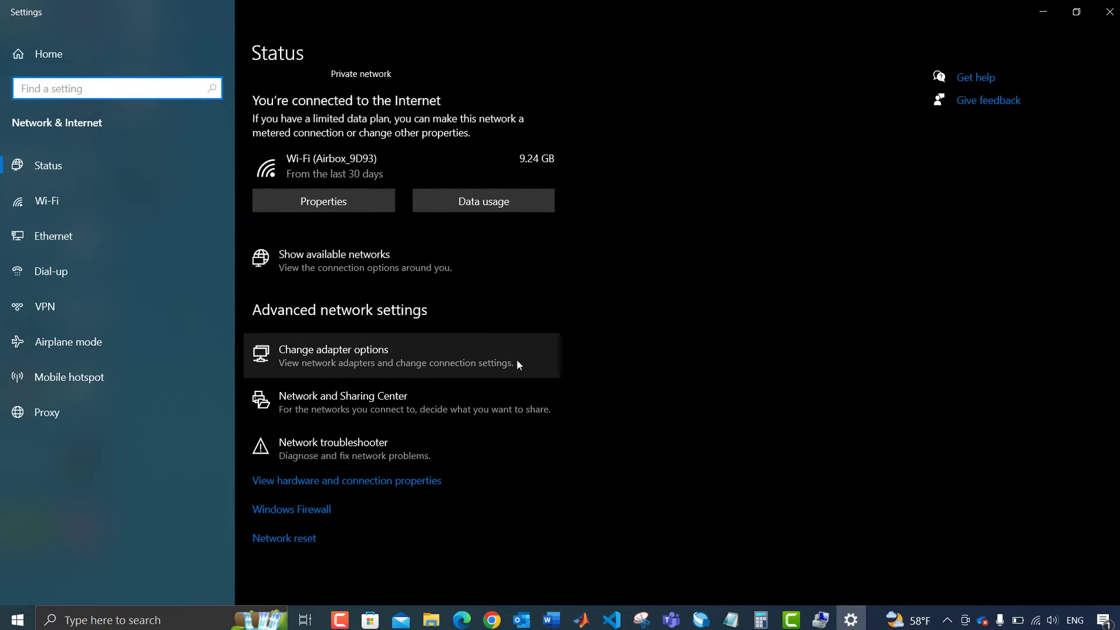
{"action": "left_click", "coordinate": [289, 546]}
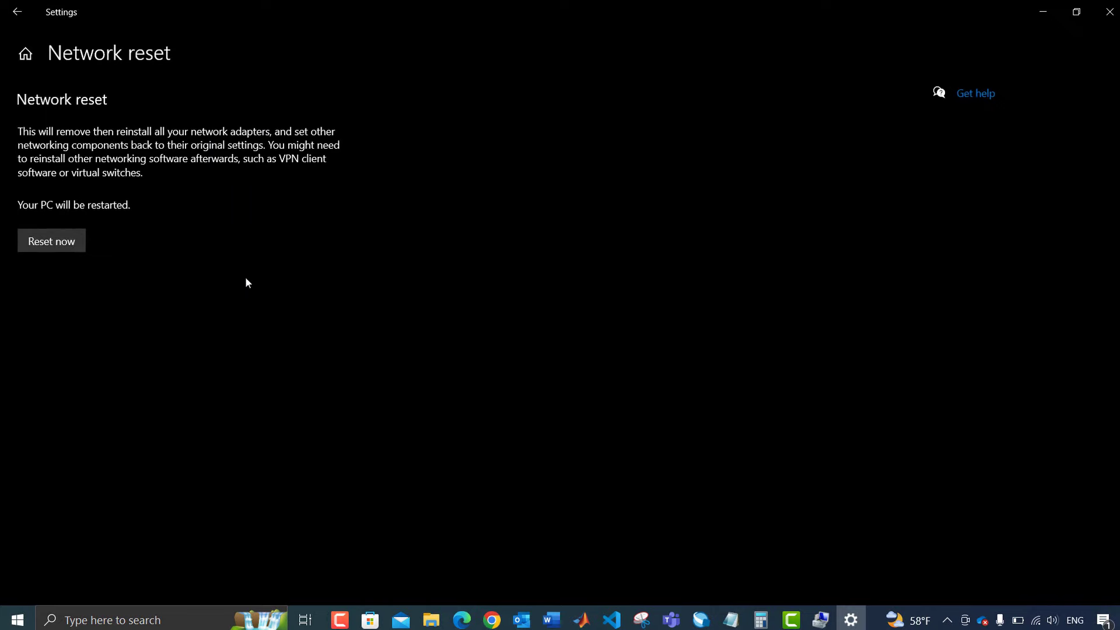
{"action": "left_click", "coordinate": [50, 248]}
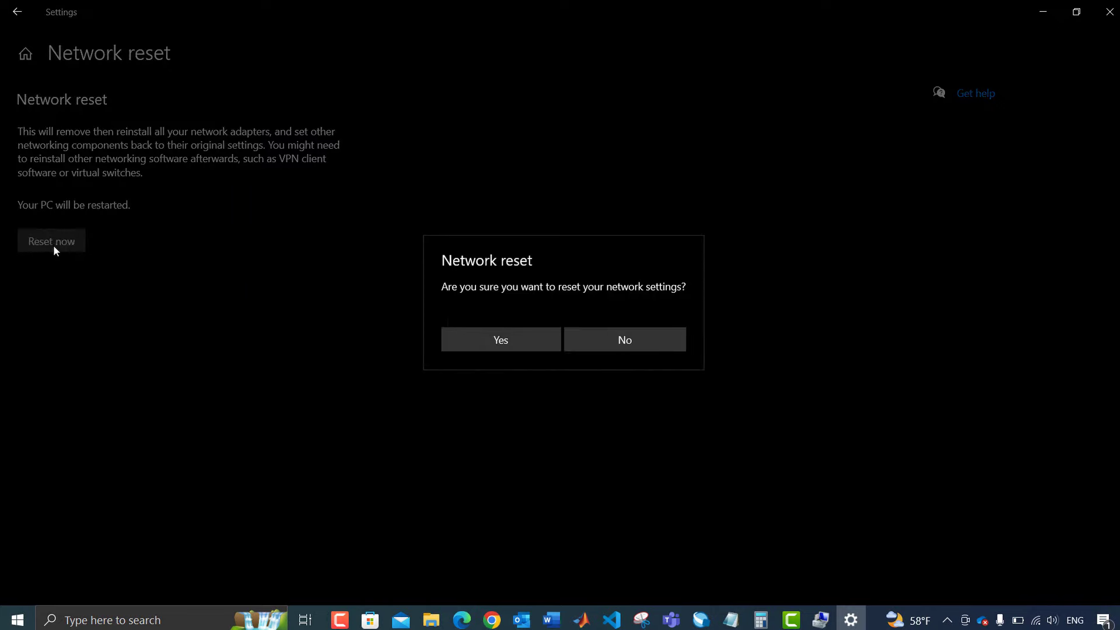
{"action": "left_click", "coordinate": [481, 340]}
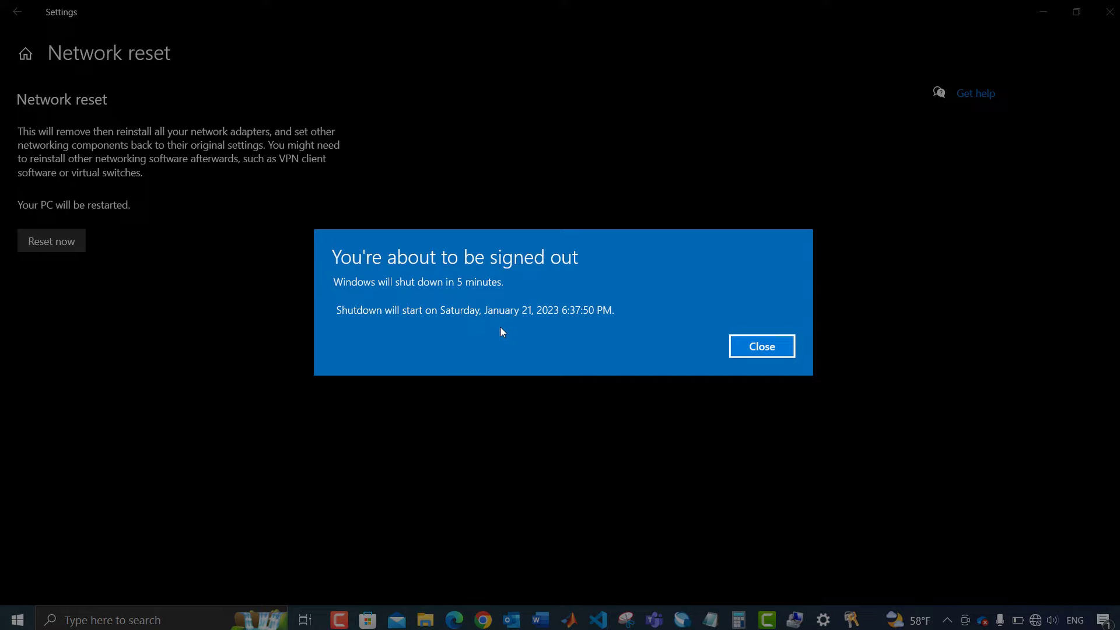
{"action": "left_click", "coordinate": [758, 346]}
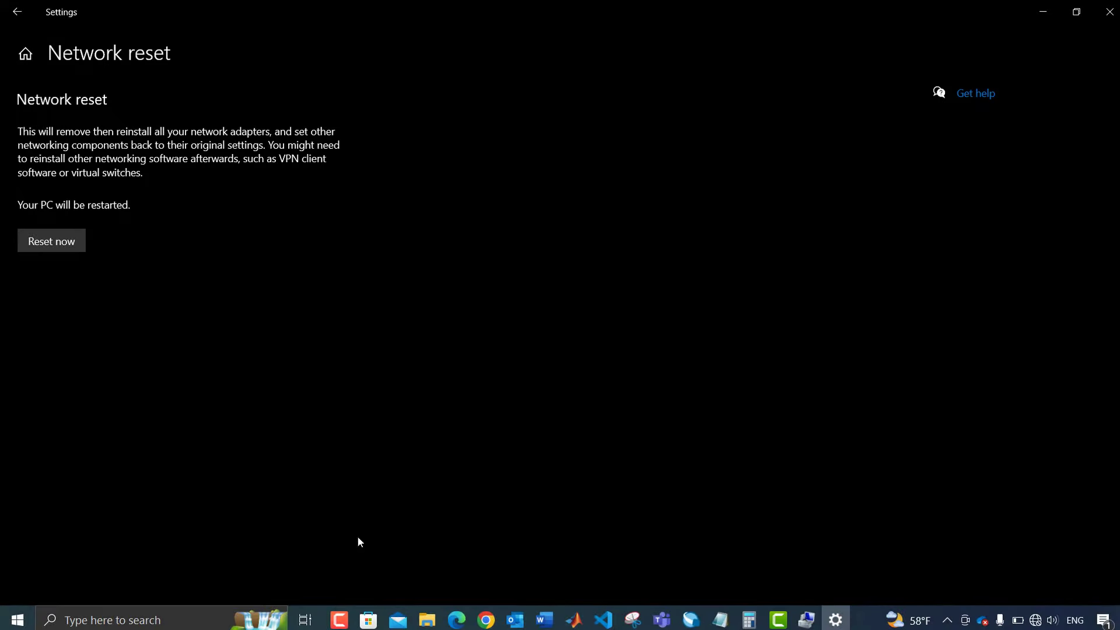
Show the Start menu briefly, close it and minimize Settings to return to the desktop
{"action": "left_click", "coordinate": [18, 619]}
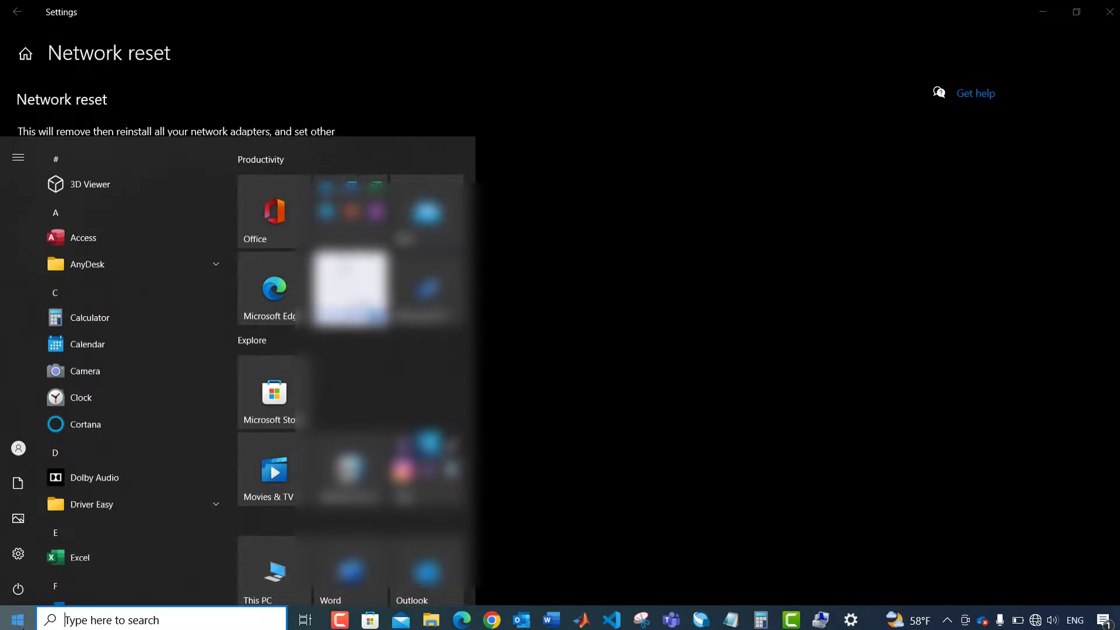
{"action": "left_click", "coordinate": [717, 342]}
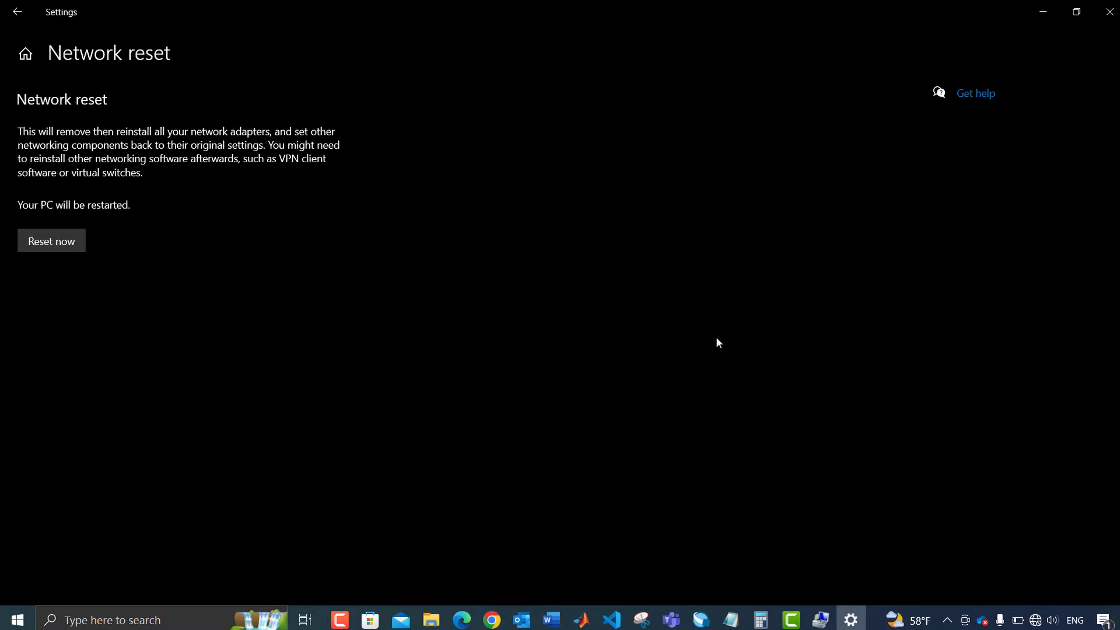
{"action": "left_click", "coordinate": [1040, 9]}
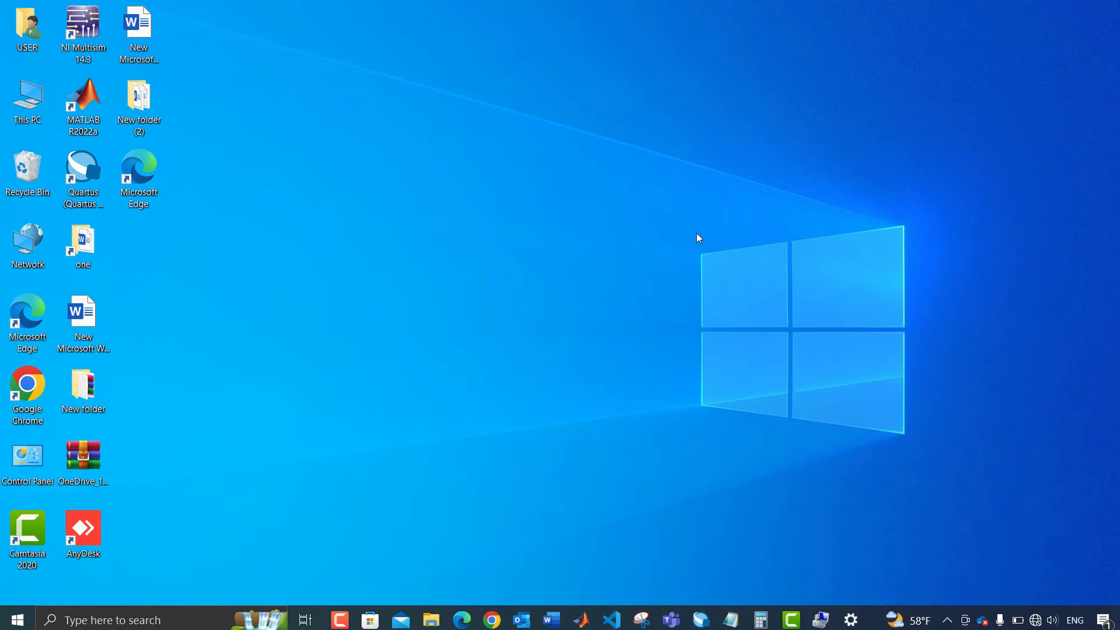